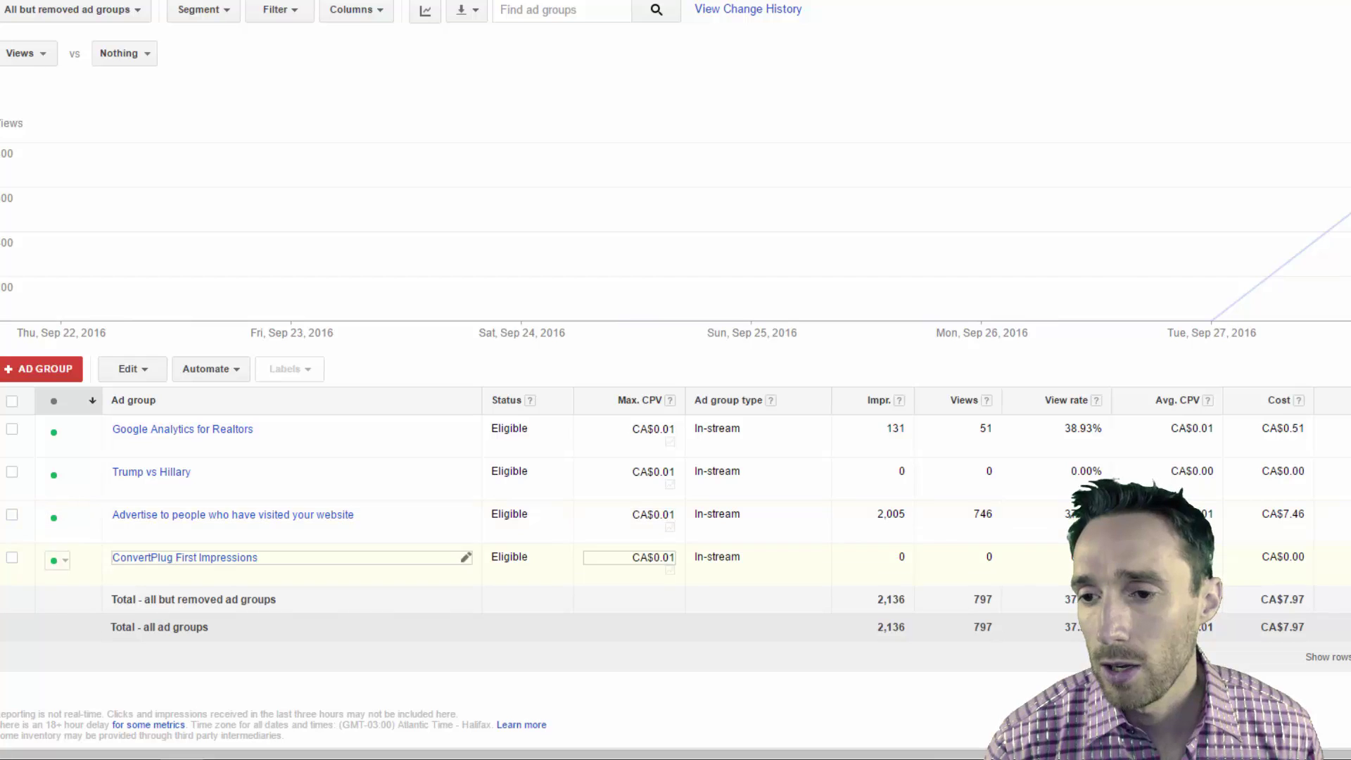
View the performance of the "Advertise to people who have visited your website" ad group, then open its list of videos
mouse_move(1350, 400)
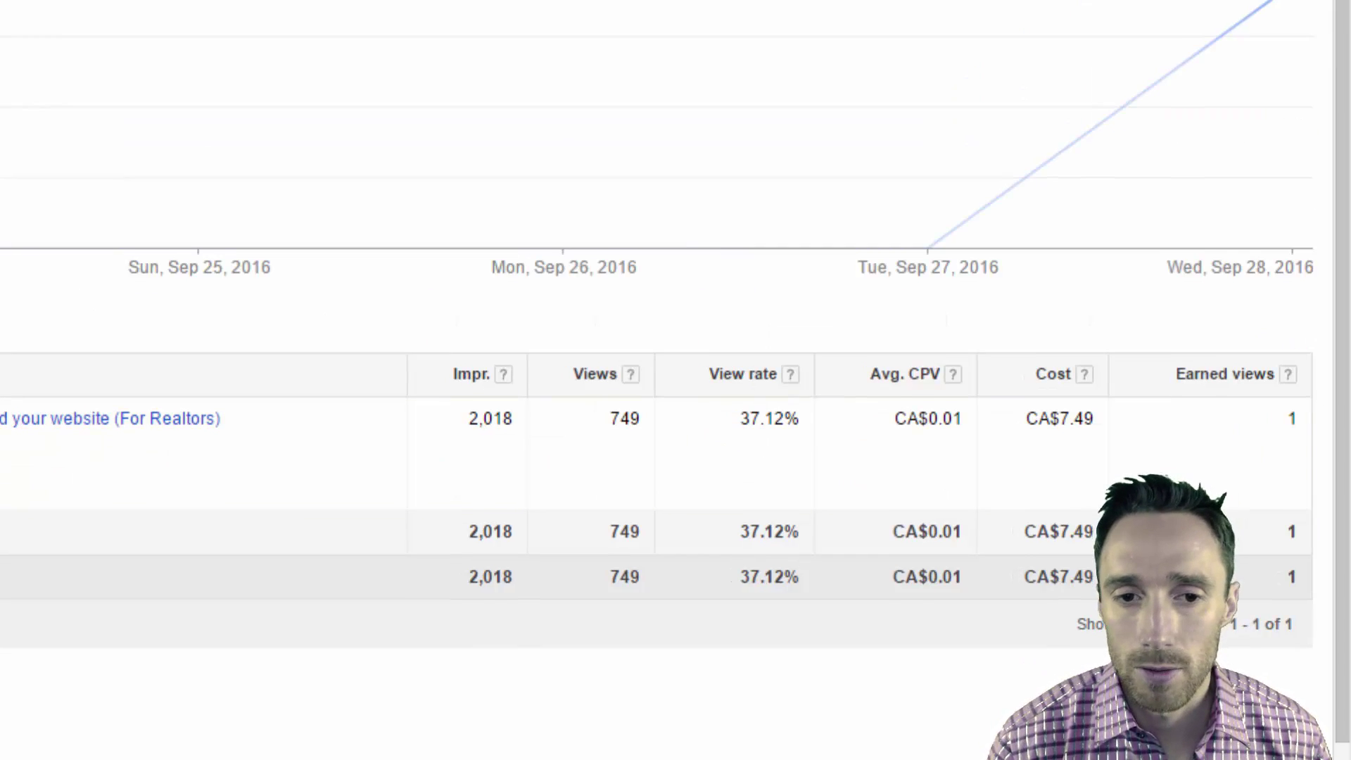
scroll(657, 323, down, 1)
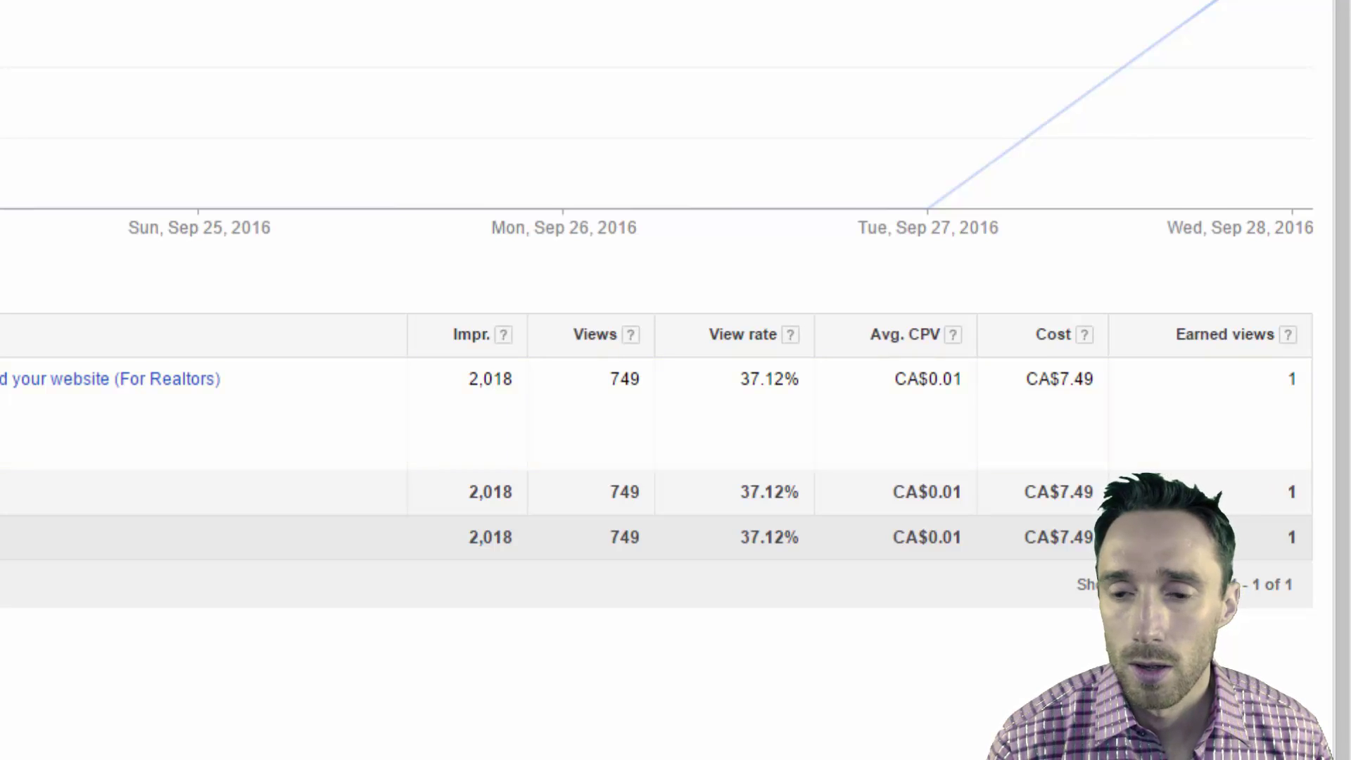
scroll(656, 326, up, 1)
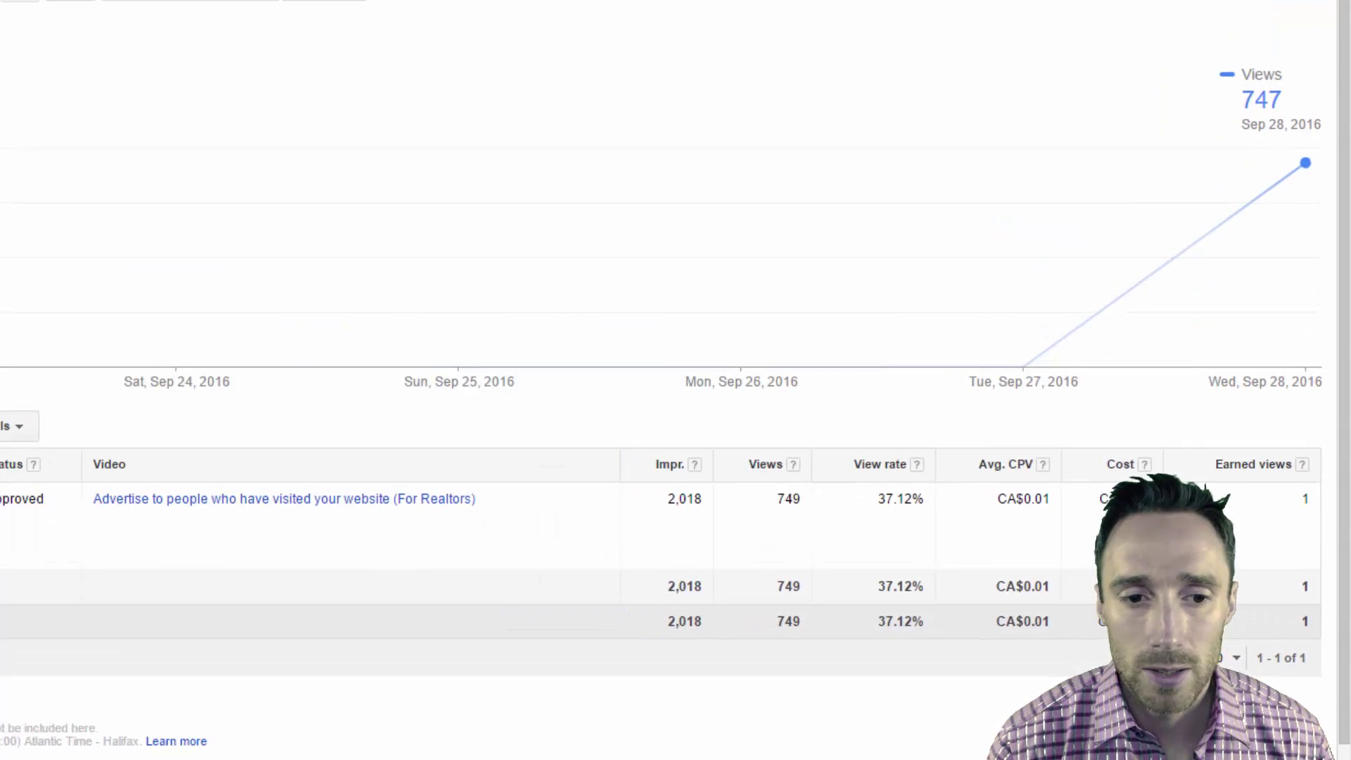
click(135, 156)
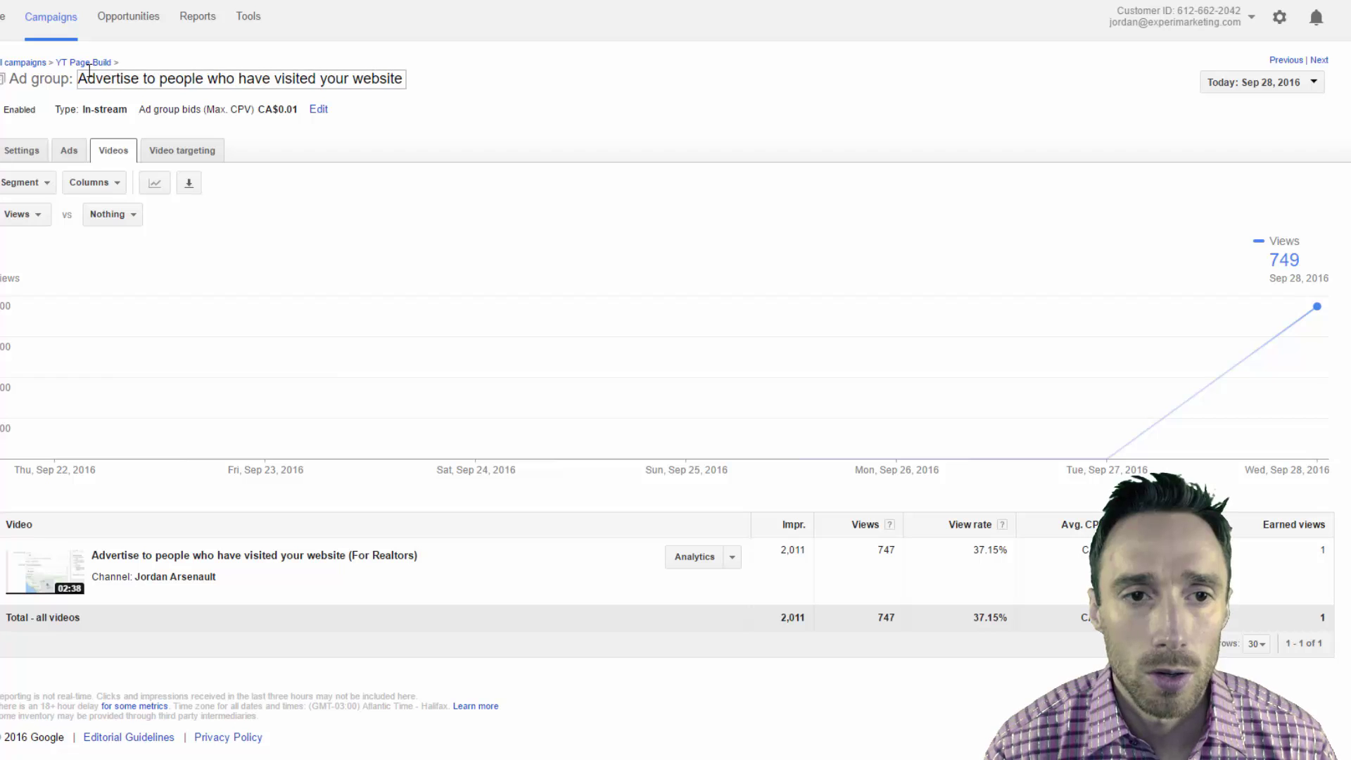
From the YT Page Build campaign's videos, open the analytics for "Advertise to people who have visited your website (For Realtors)"
click(169, 79)
click(92, 62)
scroll(286, 553, down, 3)
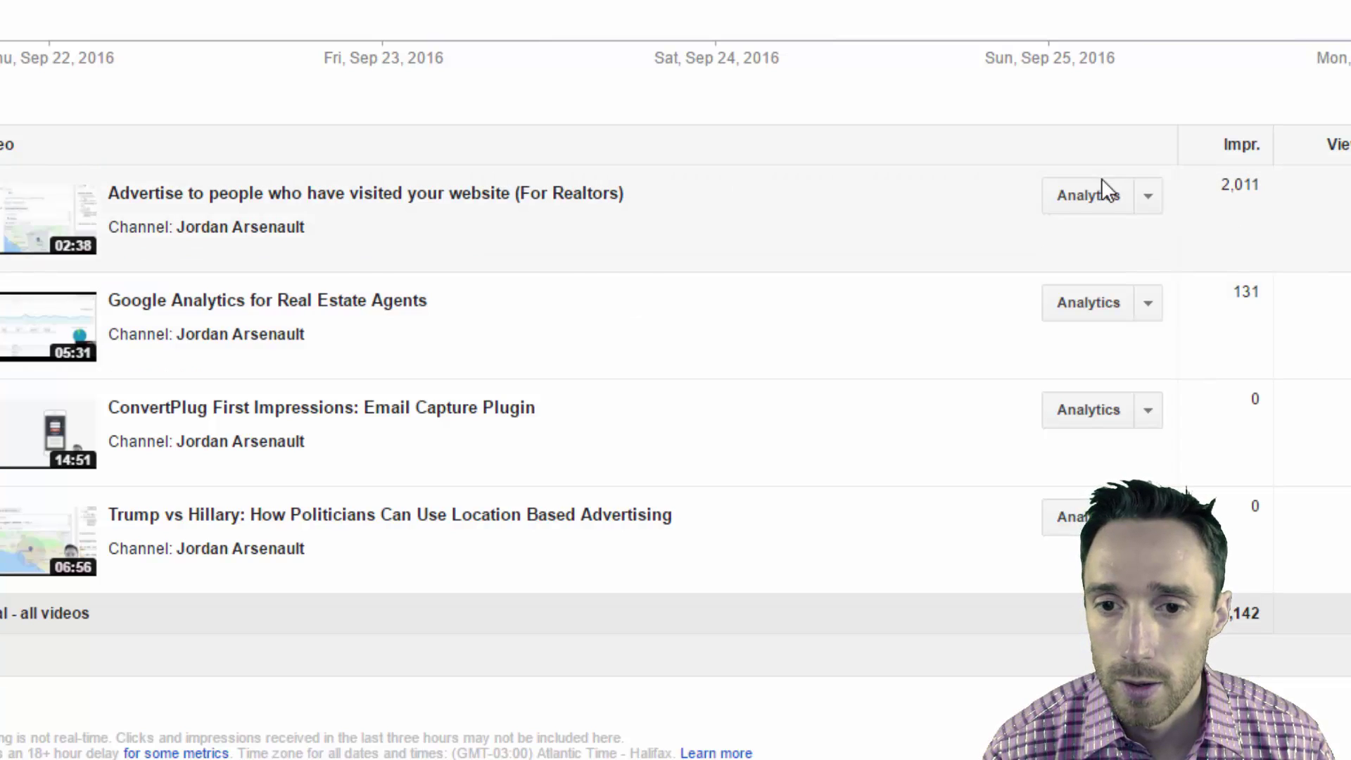
click(1097, 195)
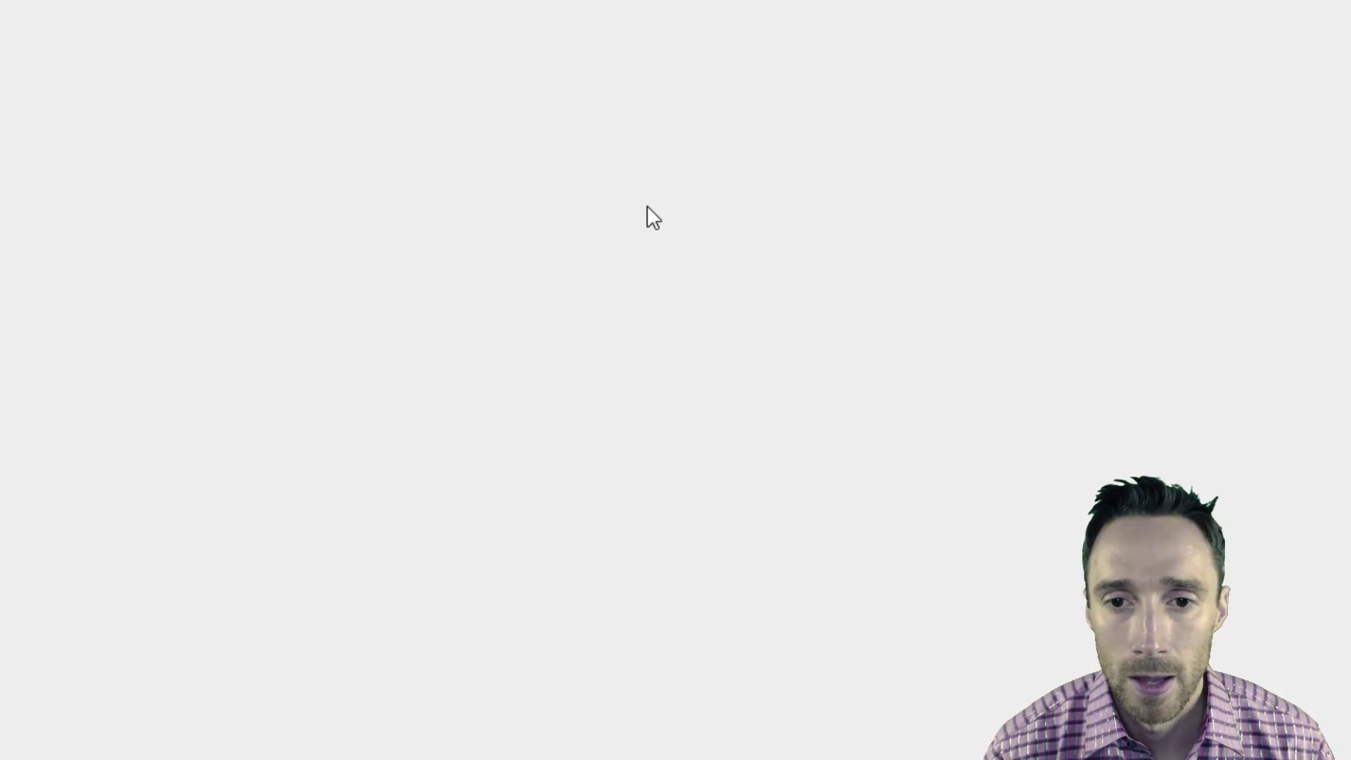
Examine the audience retention at the 25%, 50%, 75% and 100% marks for the website visitors video
scroll(953, 321, down, 5)
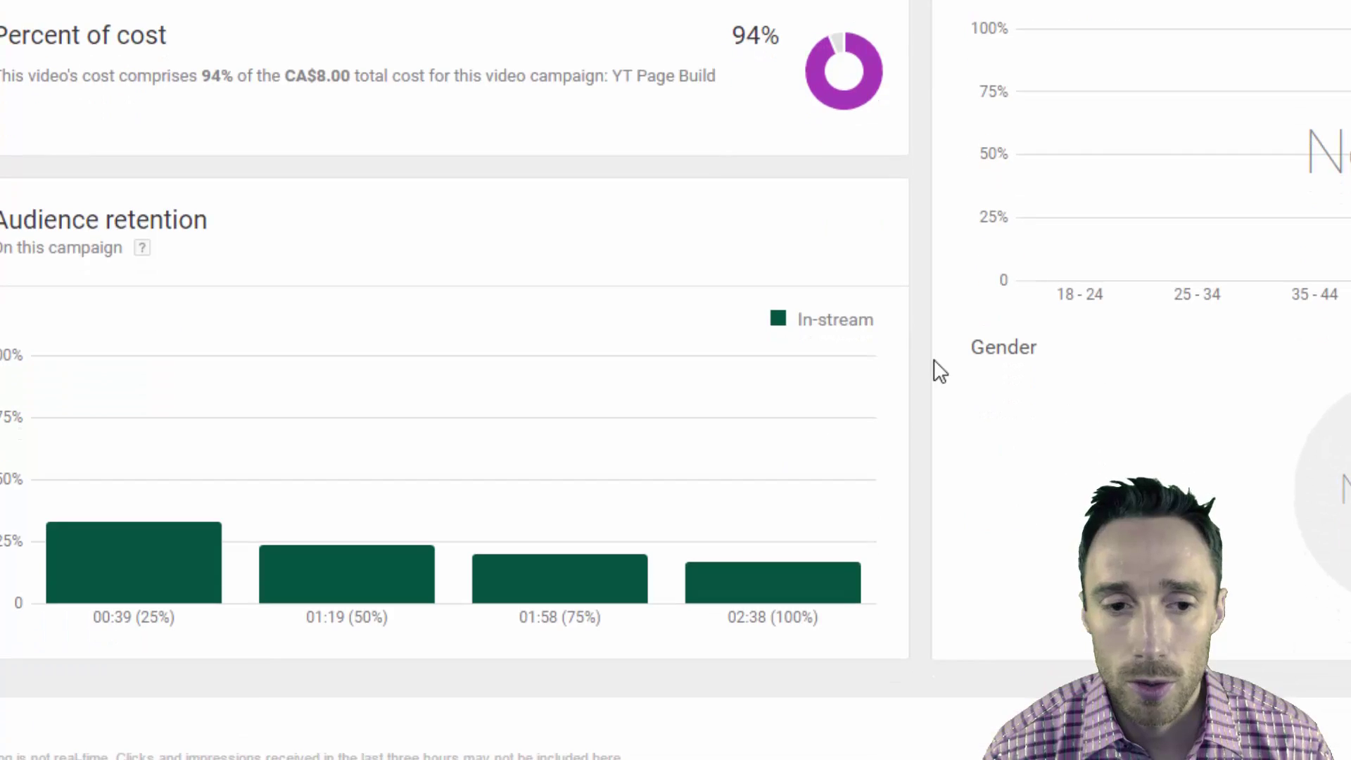
mouse_move(127, 580)
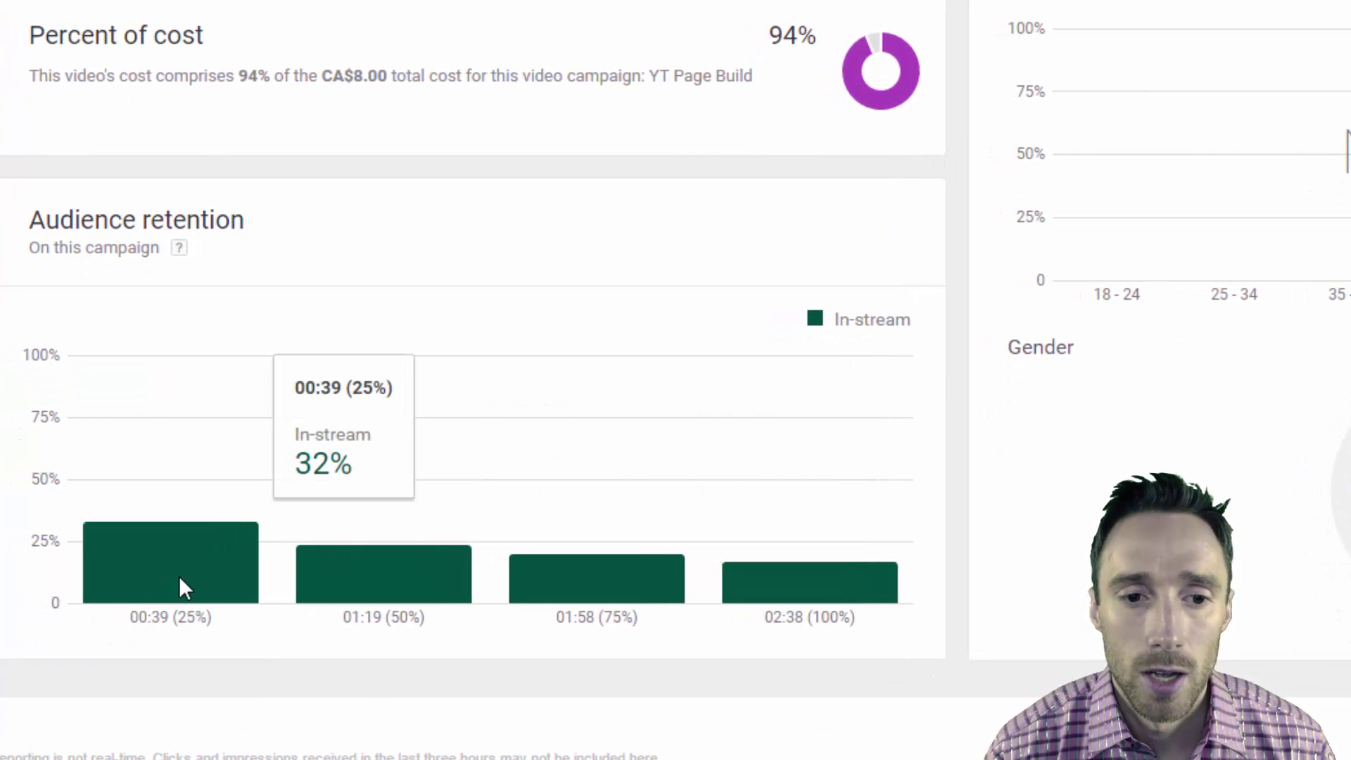
mouse_move(769, 599)
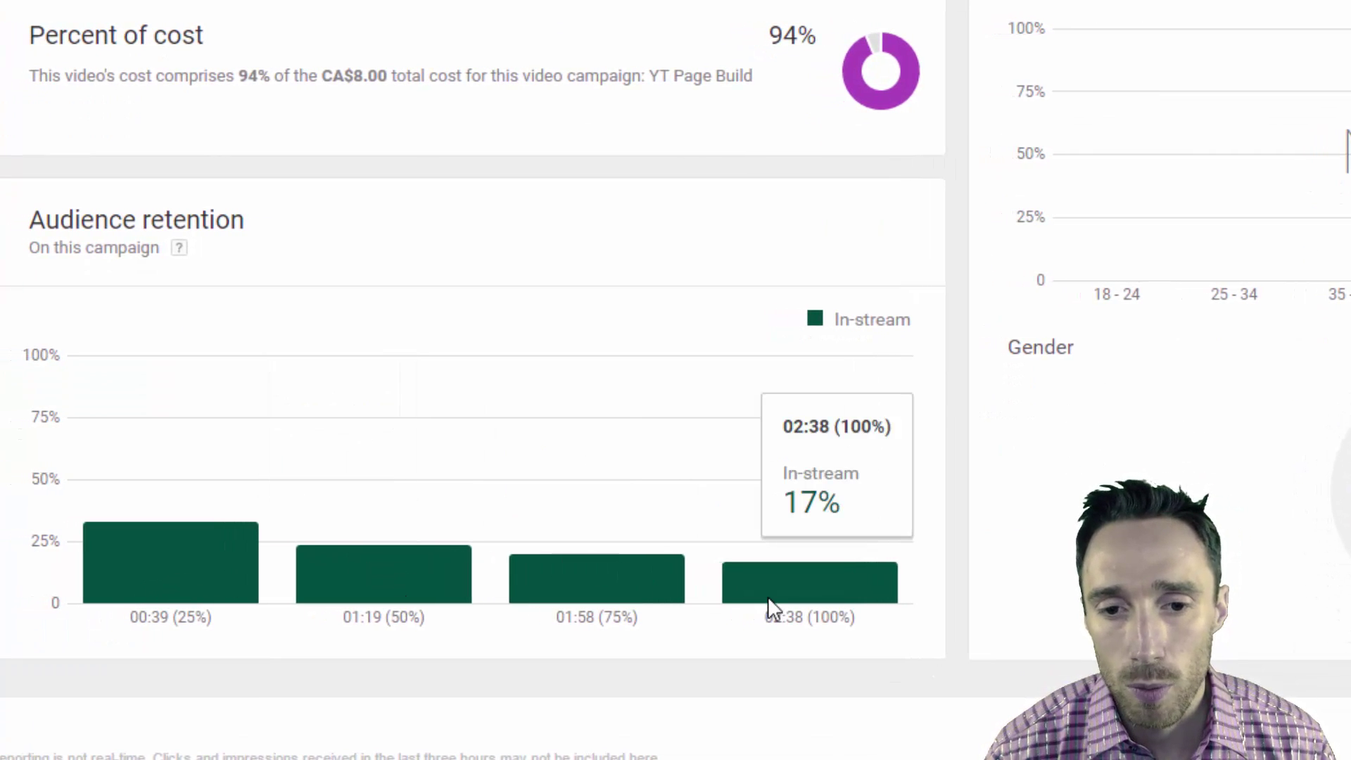
mouse_move(189, 566)
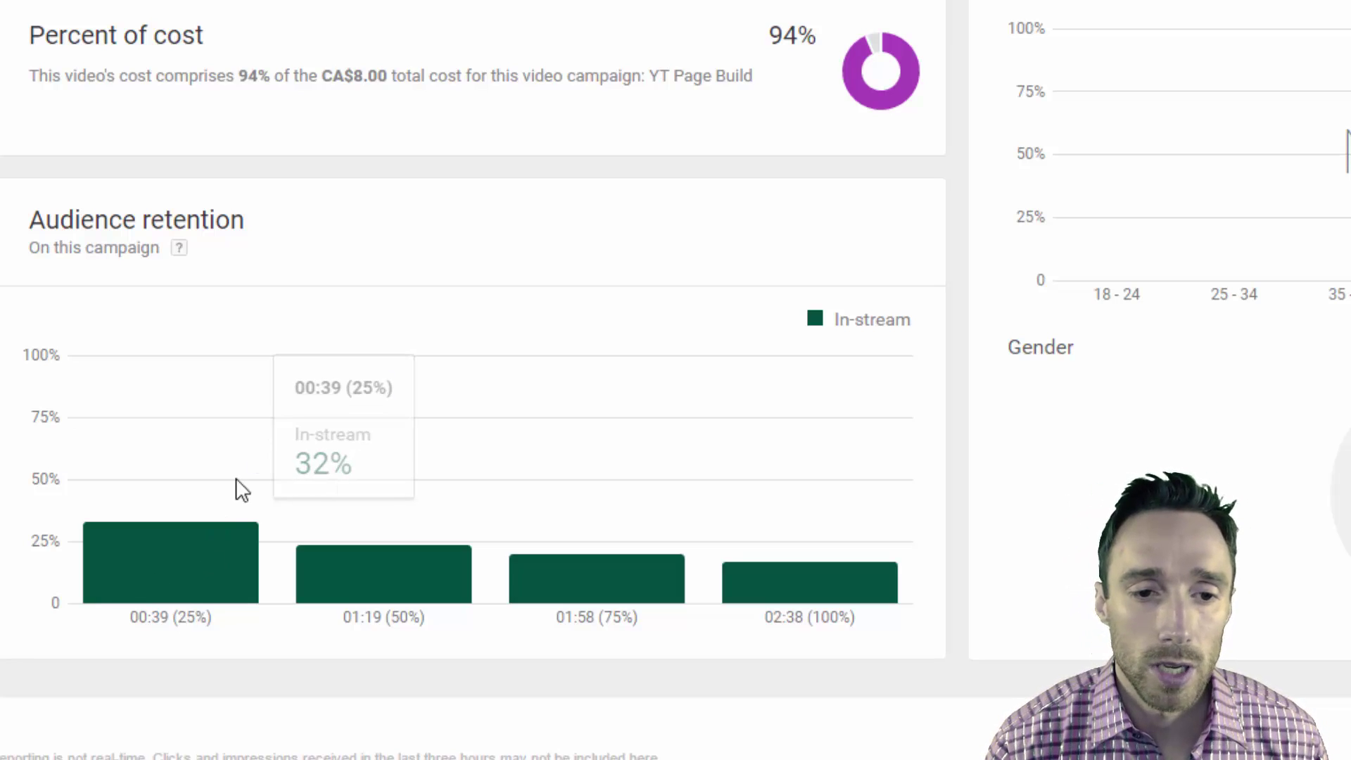
mouse_move(413, 584)
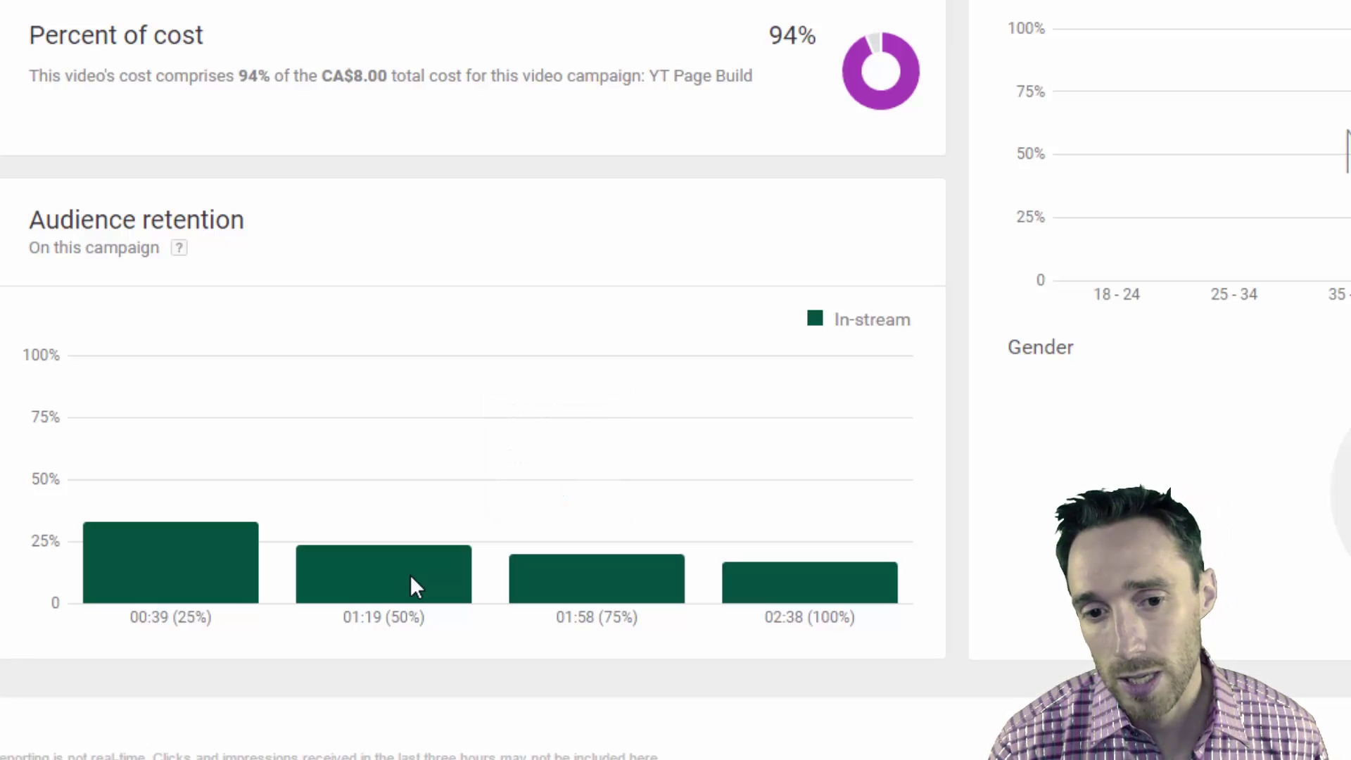
mouse_move(643, 555)
mouse_move(748, 571)
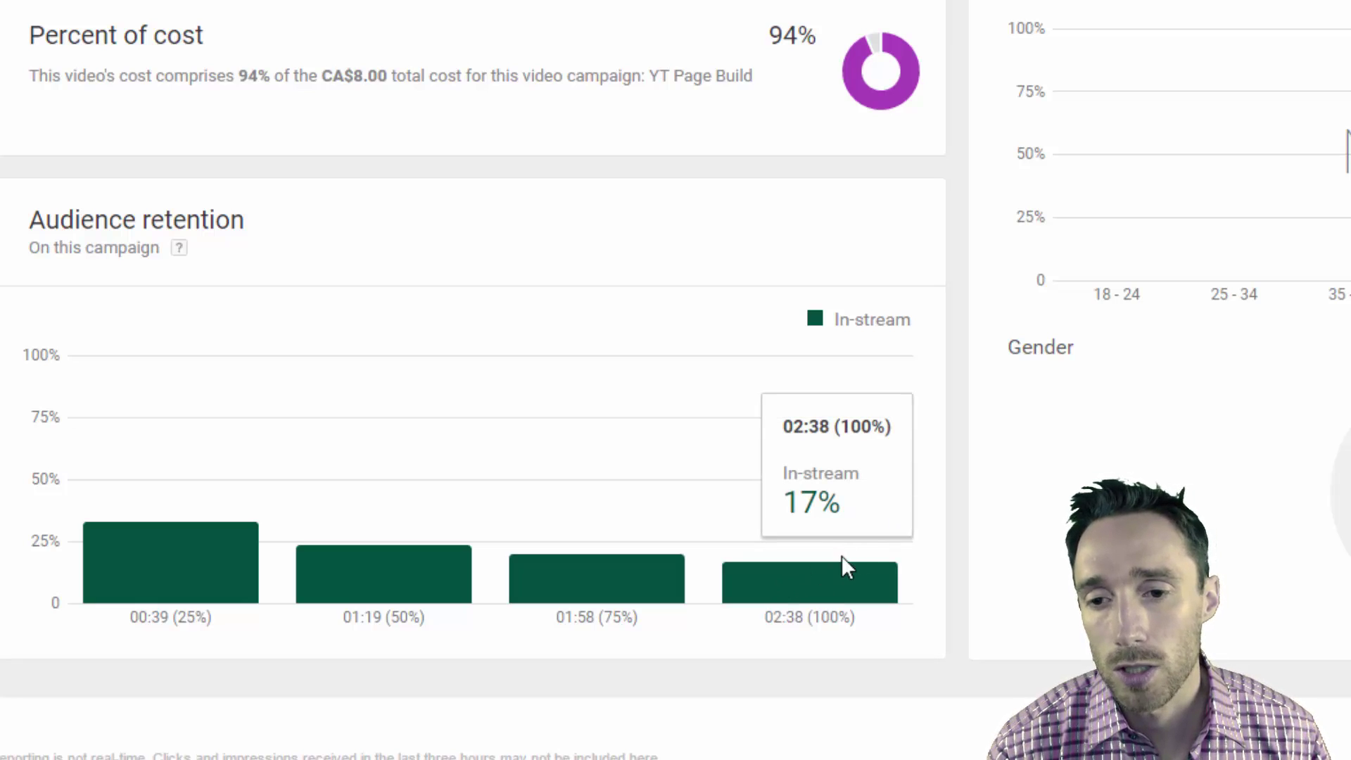
scroll(985, 510, up, 8)
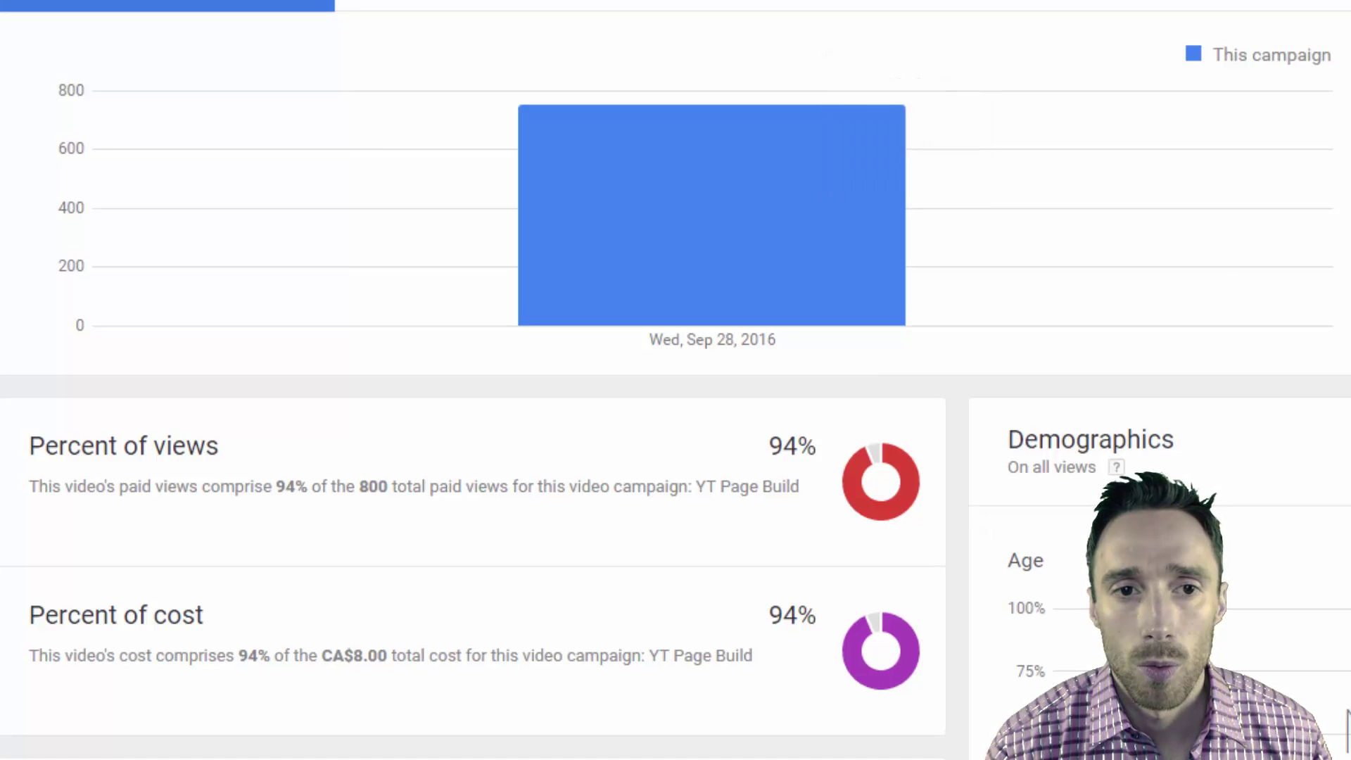
Return to the campaign's video list and open the analytics for "Google Analytics for Real Estate Agents"
scroll(675, 380, up, 2)
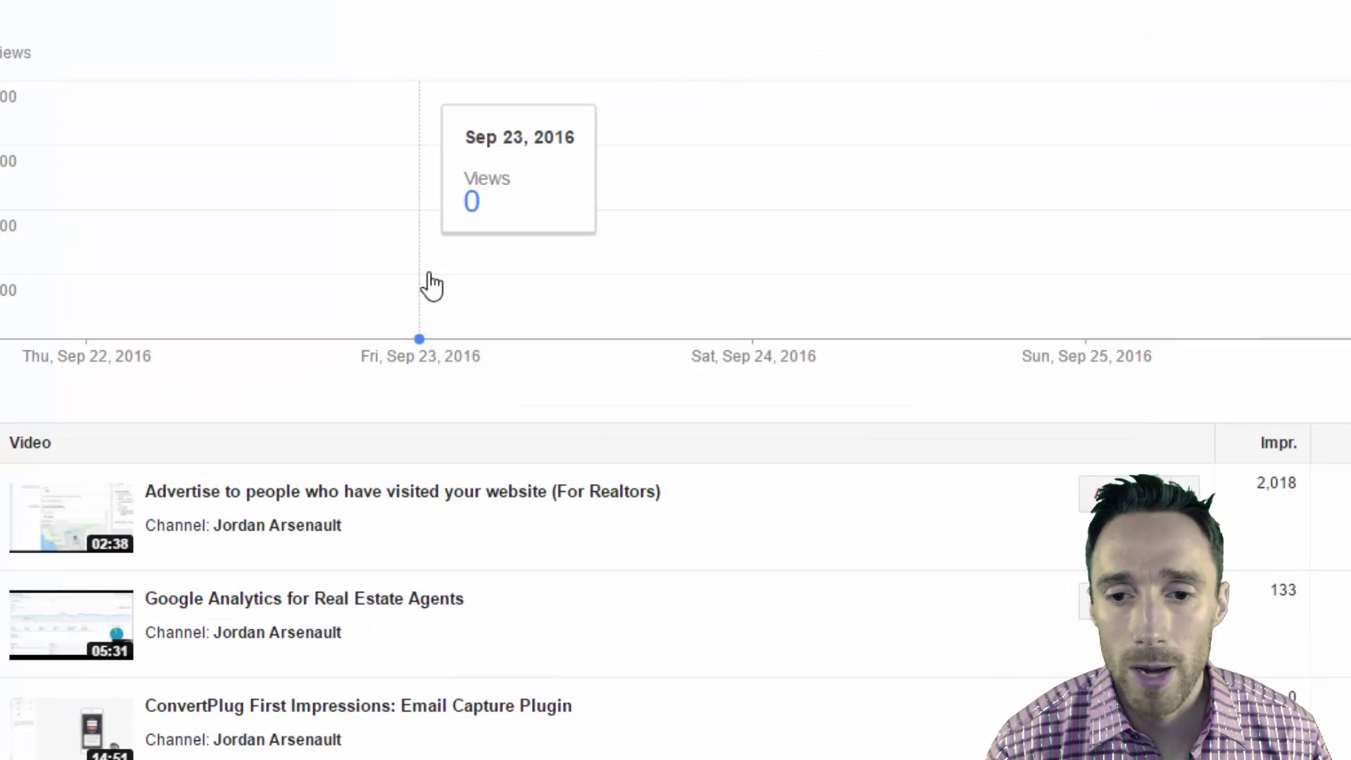
scroll(595, 328, down, 4)
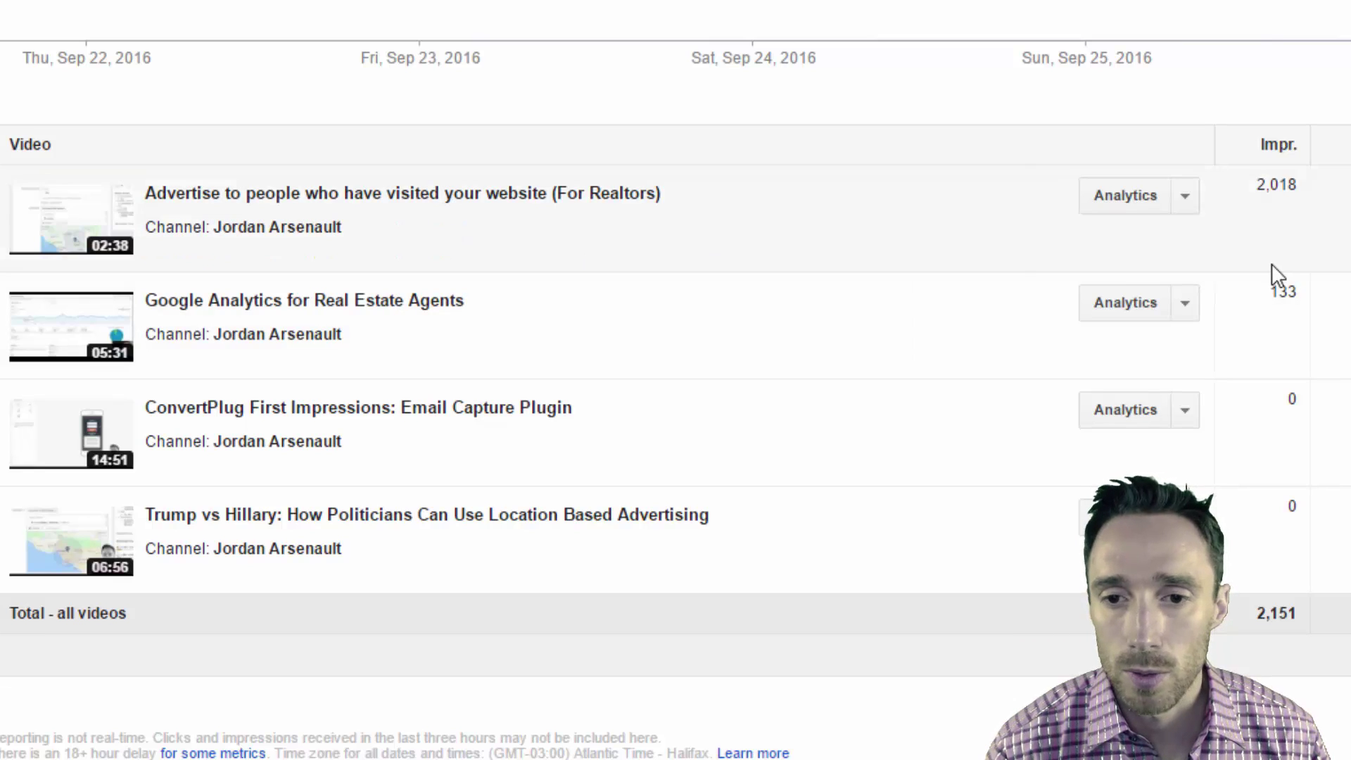
click(1119, 301)
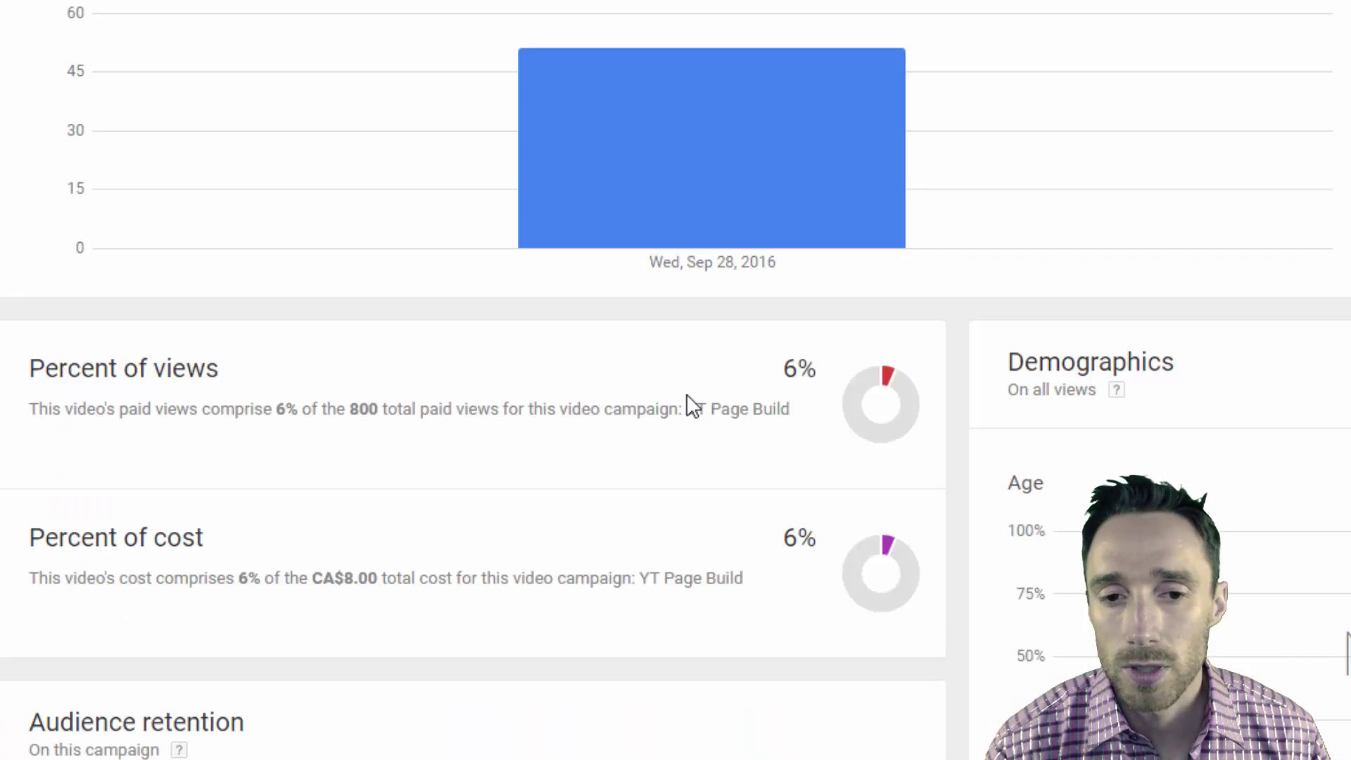
Examine the audience retention across the quarter marks of the "Google Analytics for Real Estate Agents" video
scroll(685, 397, down, 7)
mouse_move(766, 600)
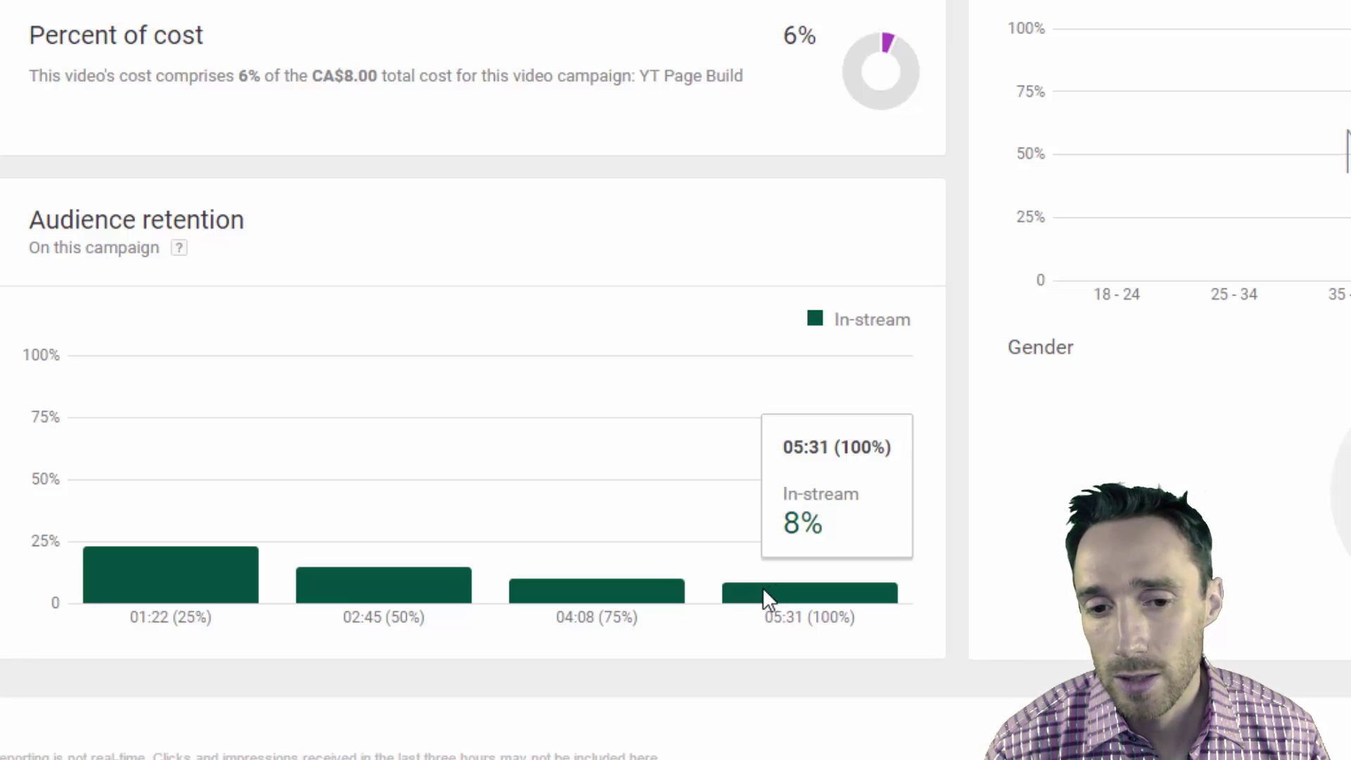
mouse_move(374, 596)
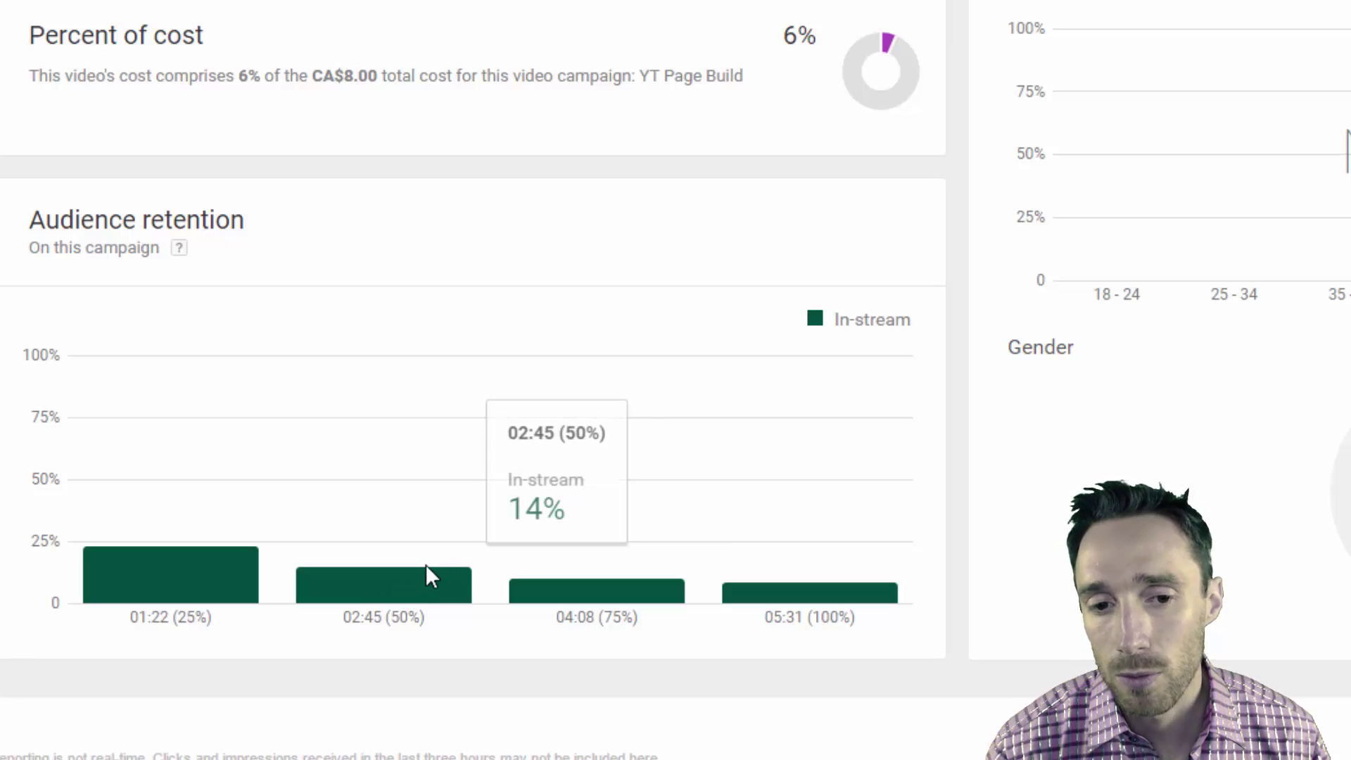
mouse_move(874, 612)
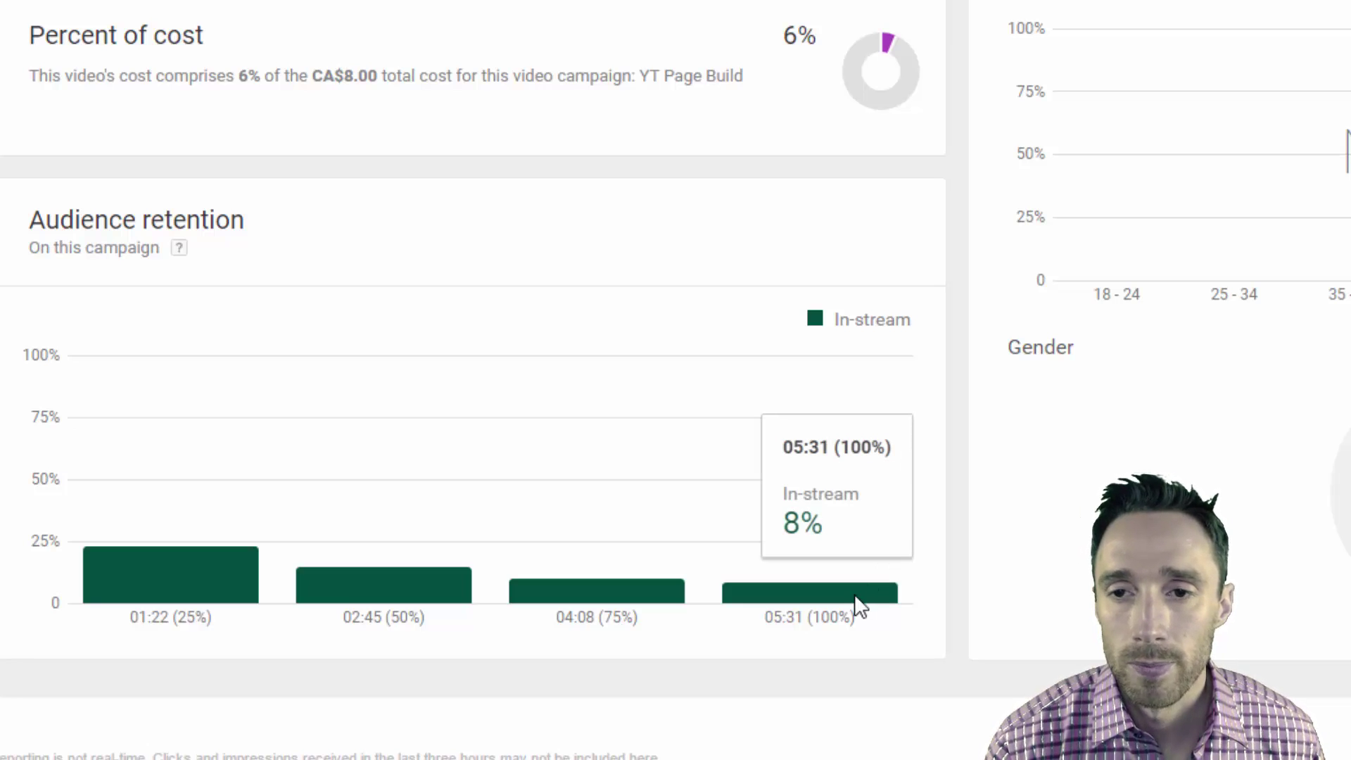
scroll(951, 525, up, 2)
scroll(950, 524, down, 2)
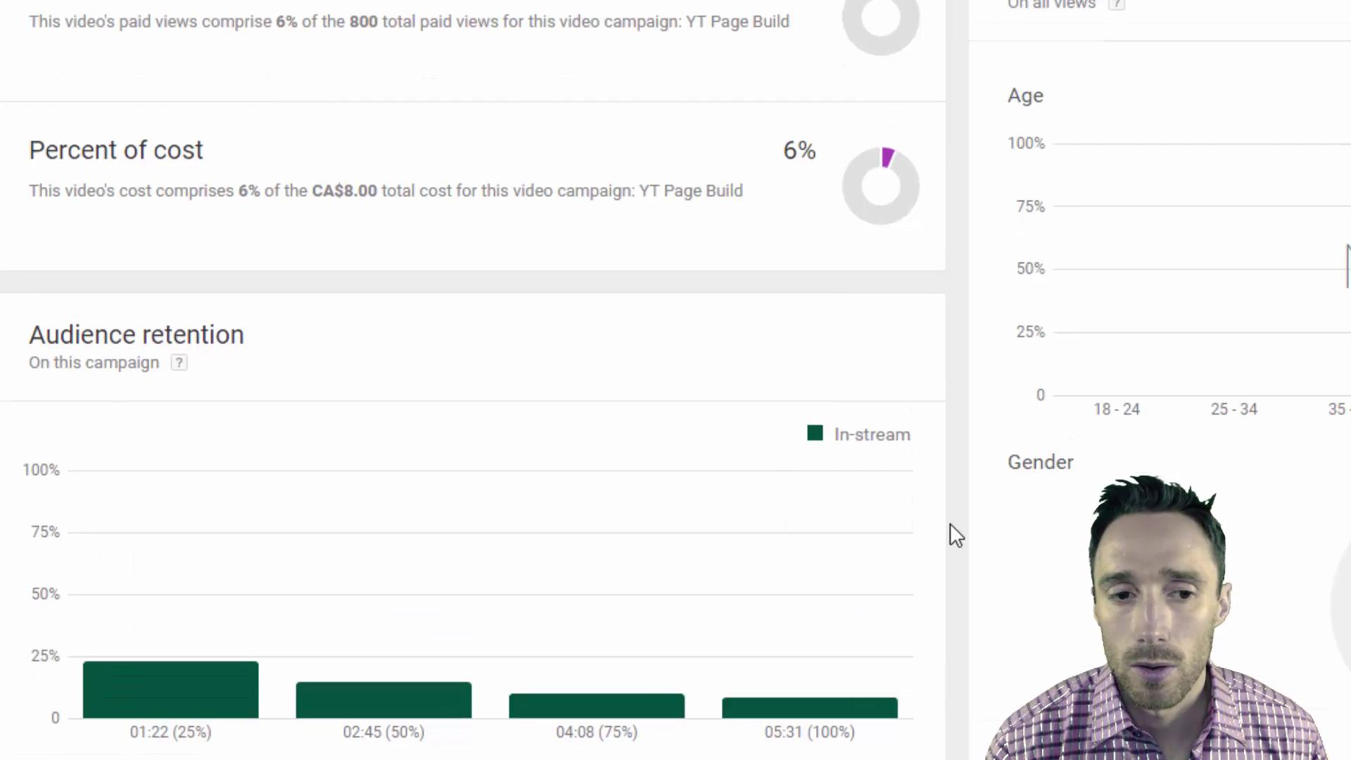
mouse_move(474, 593)
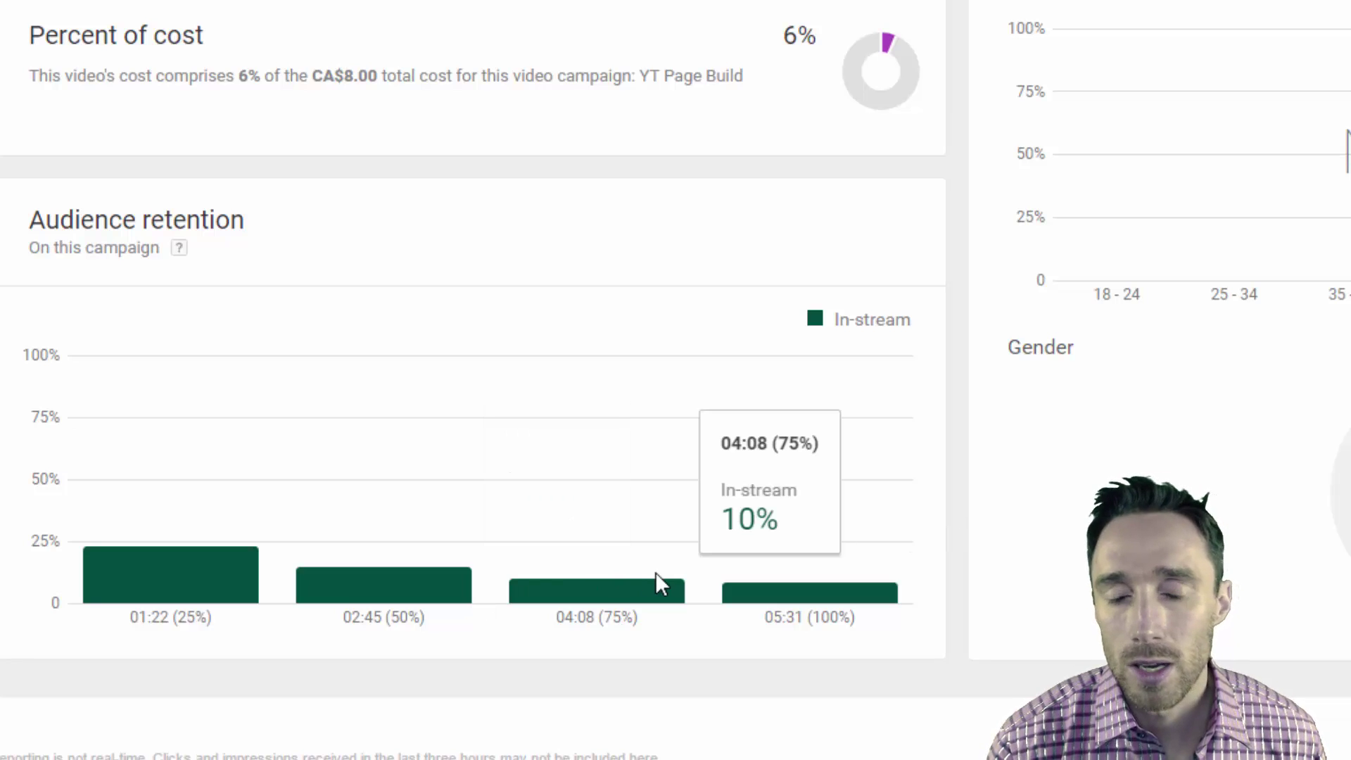
scroll(974, 521, up, 6)
scroll(975, 524, down, 6)
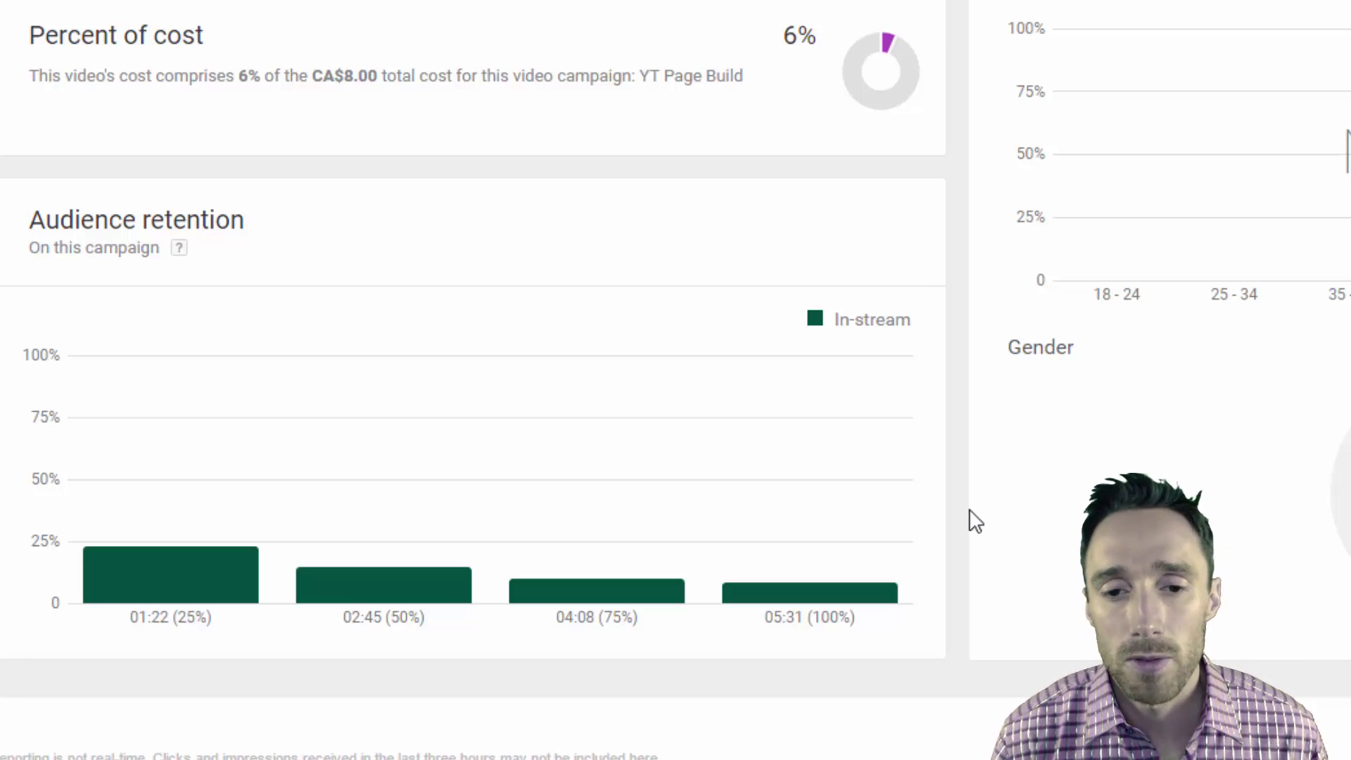
scroll(974, 521, up, 8)
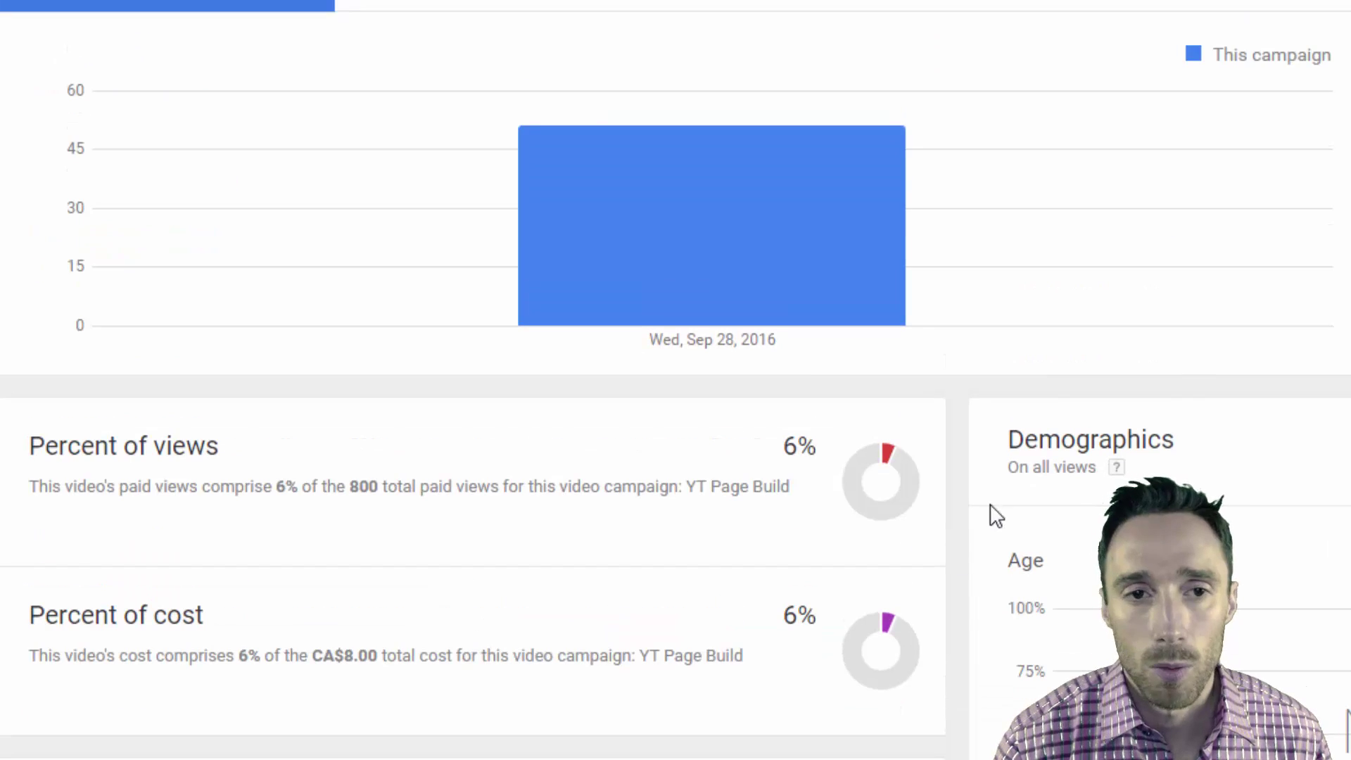
Start a new ad group in the YT Page Build campaign using the "Target Your Ads to a Certain Neighborhood (For Realtors)" video as an in-stream ad
key(alt+Left)
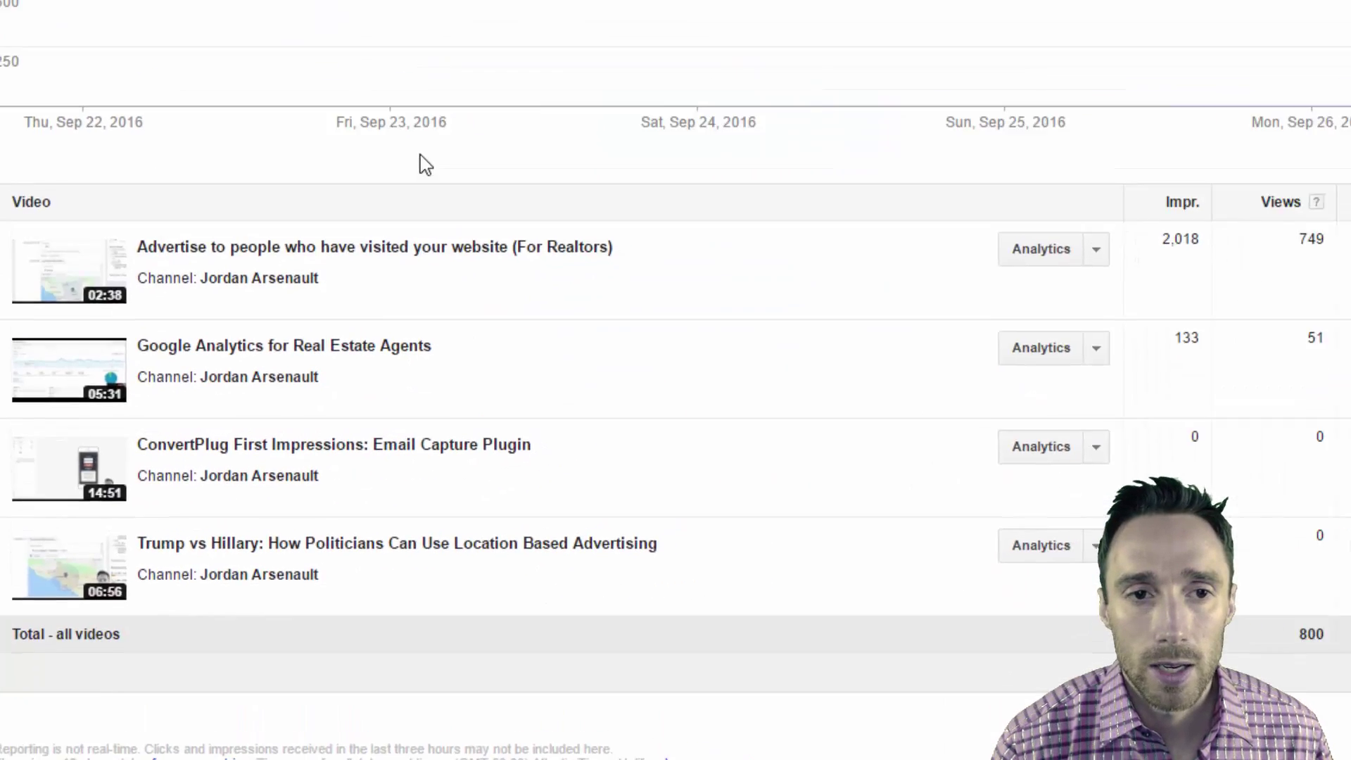
click(43, 115)
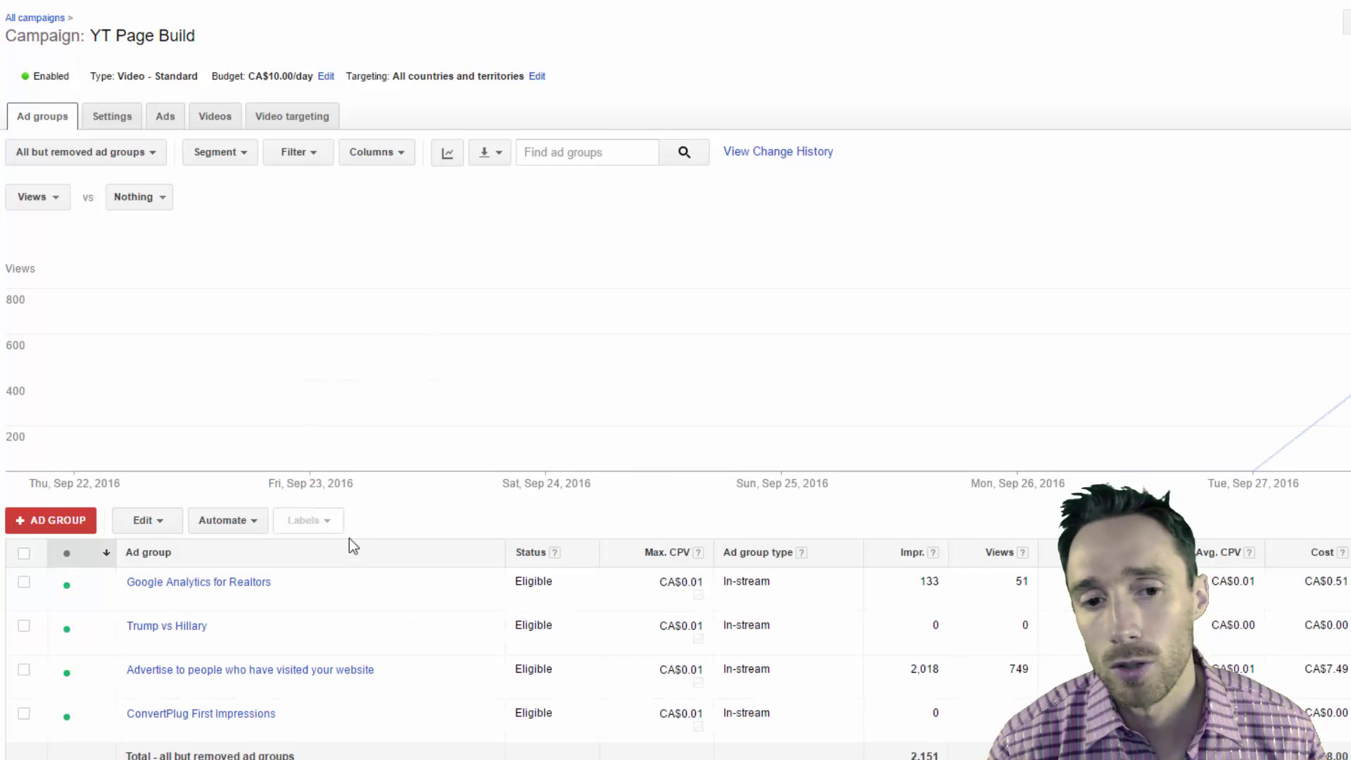
scroll(353, 545, down, 2)
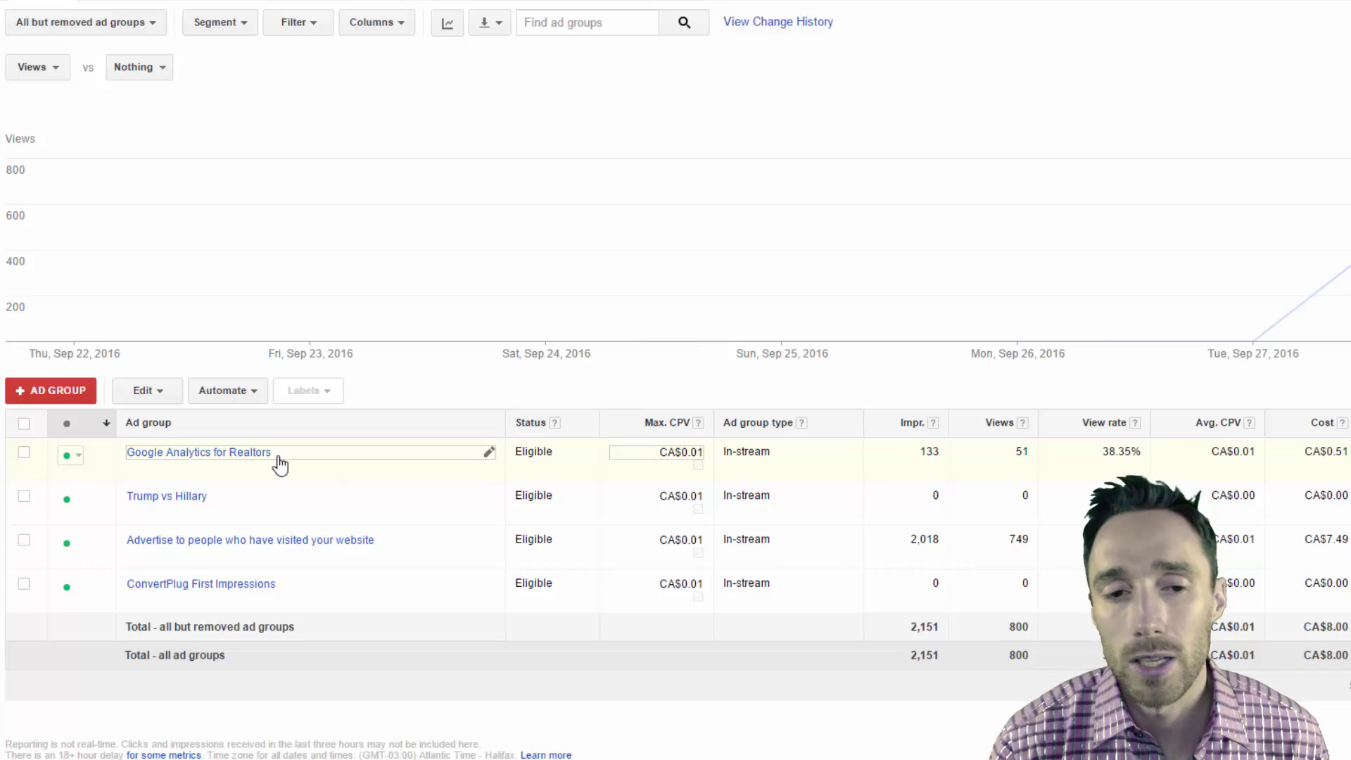
click(52, 389)
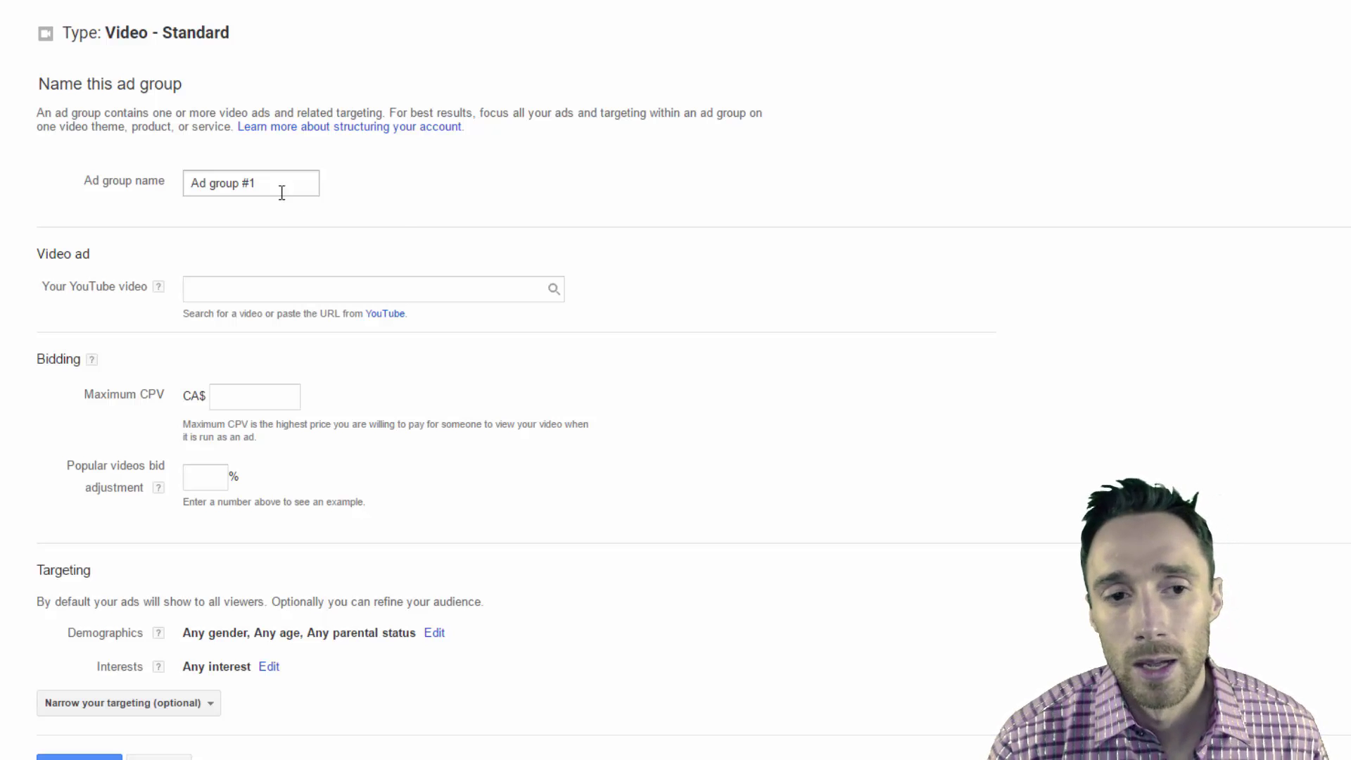
scroll(405, 236, down, 1)
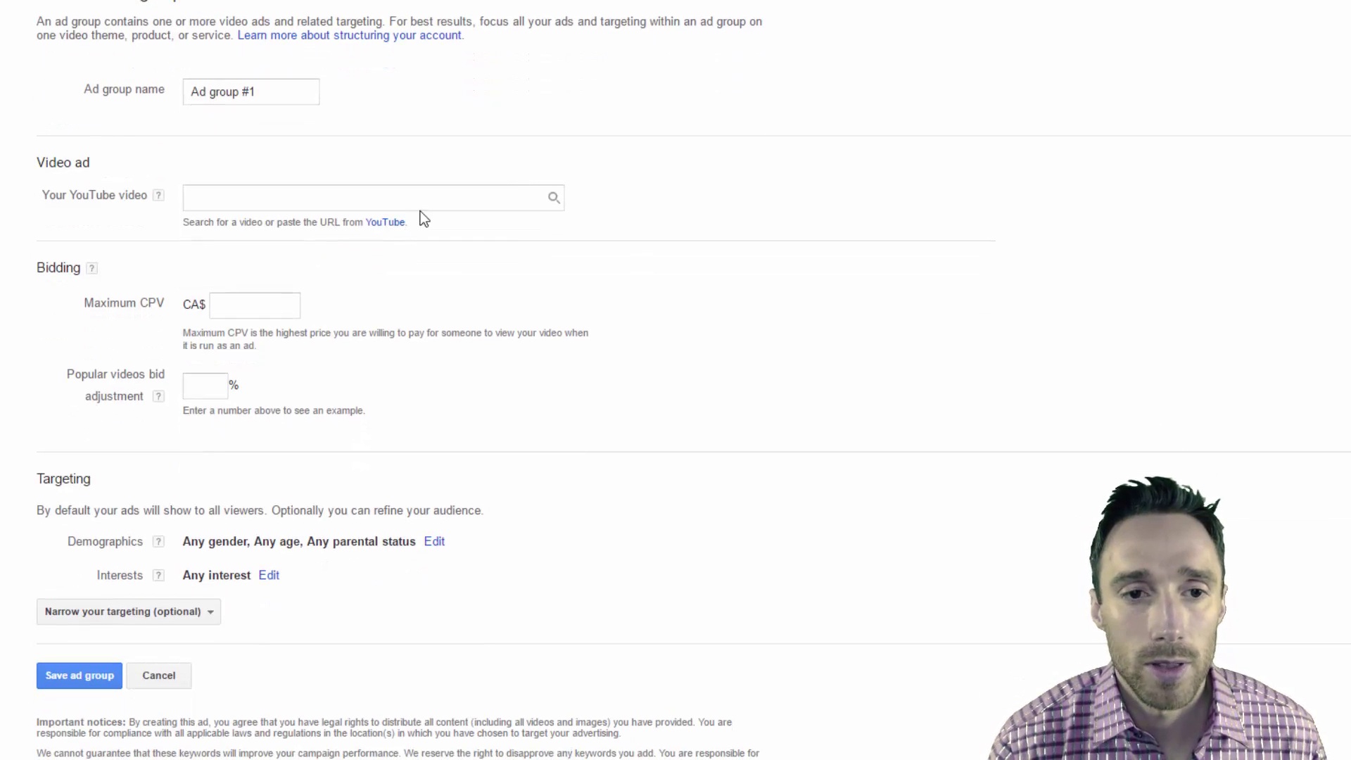
click(421, 209)
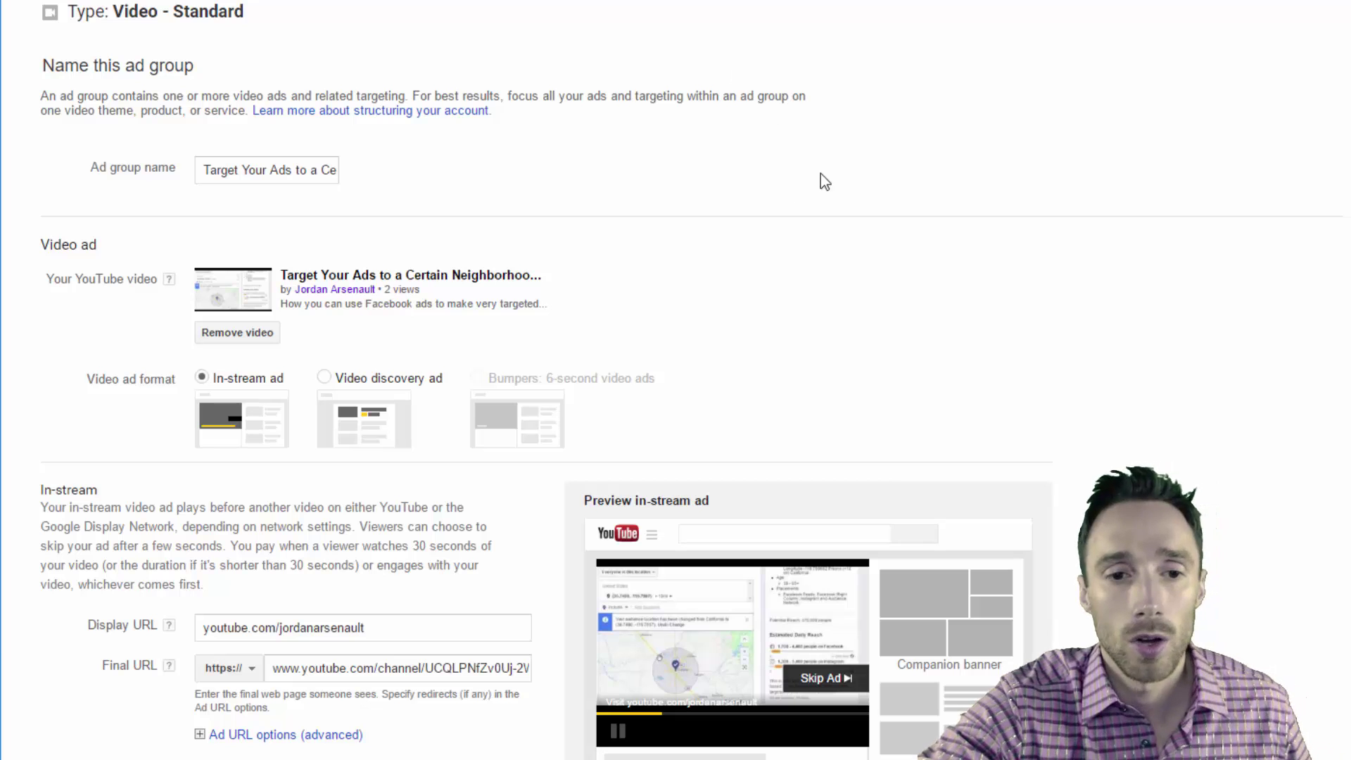
Review the new ad group's video ad settings, bidding and optional targeting methods without narrowing the audience
scroll(1131, 102, down, 3)
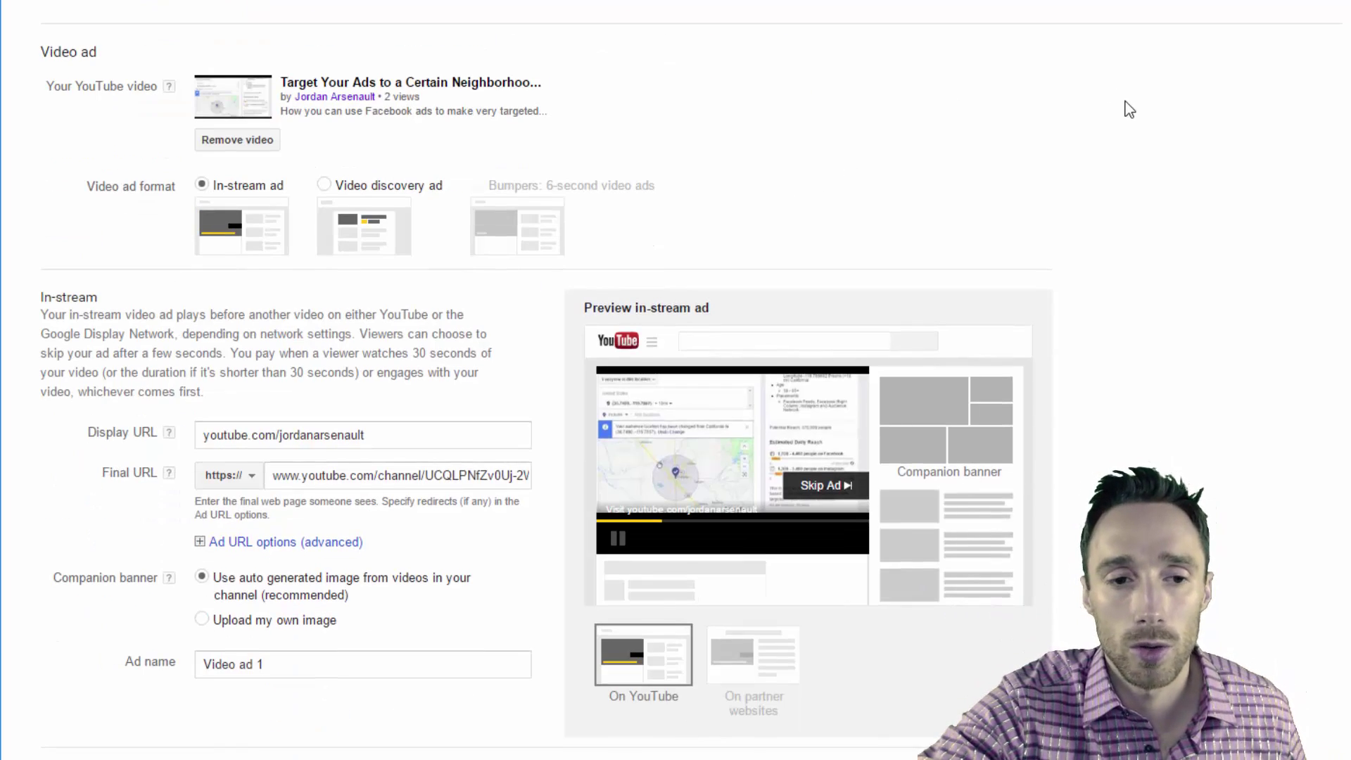
scroll(1114, 102, up, 3)
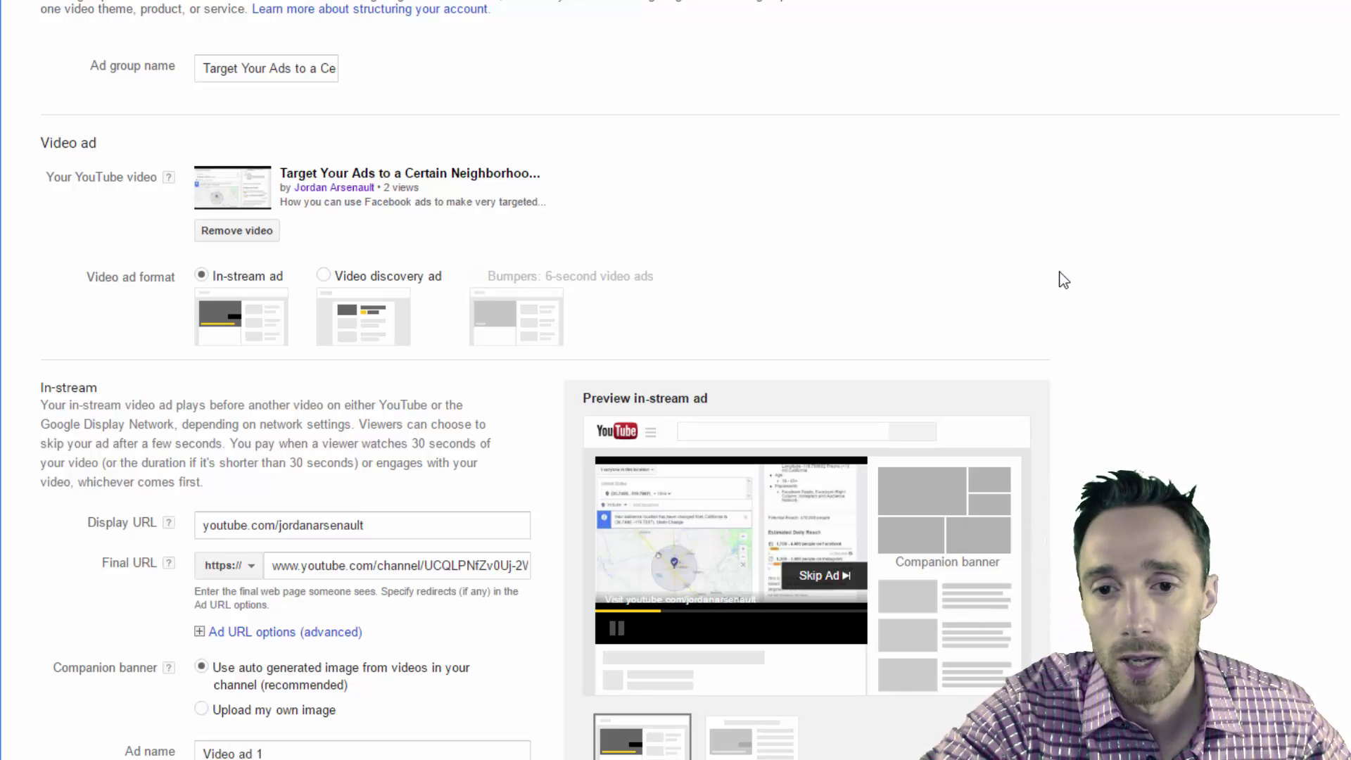
scroll(1073, 288, down, 10)
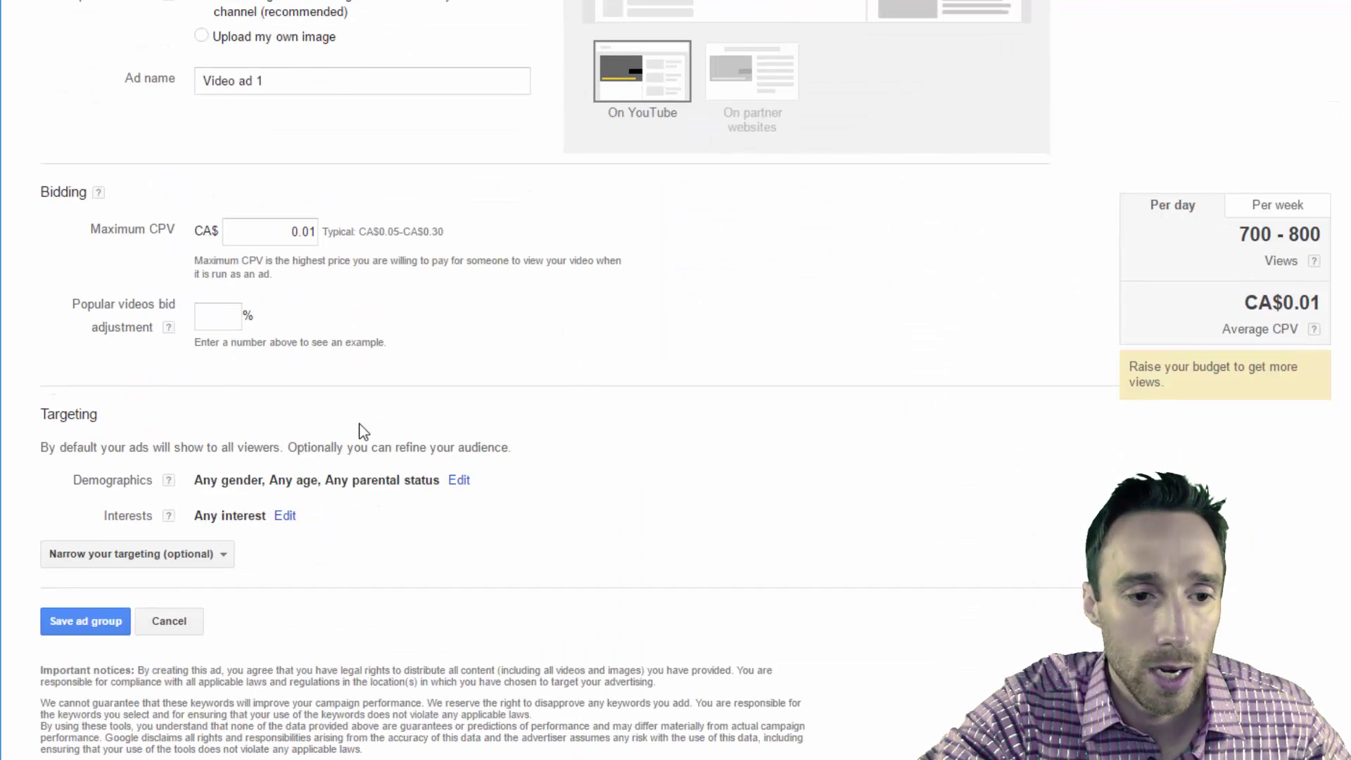
click(202, 560)
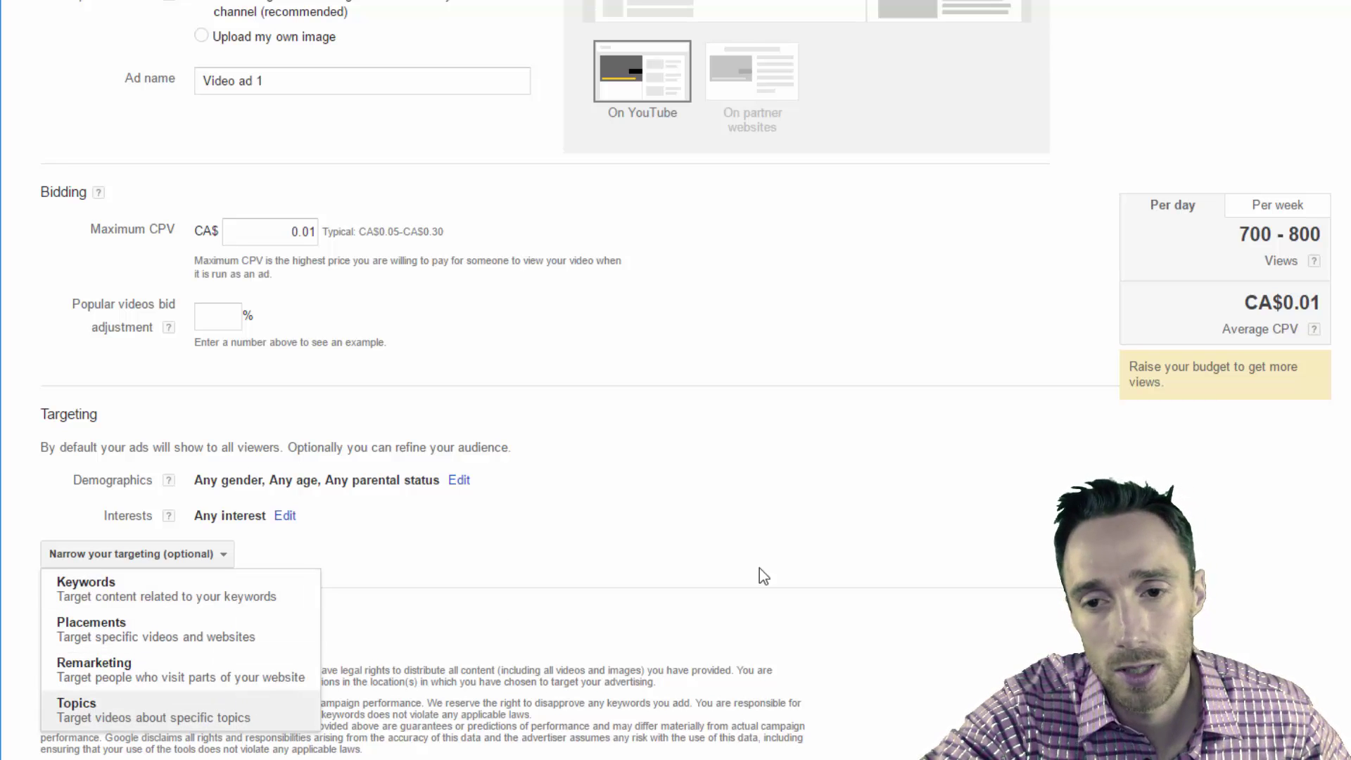
click(968, 473)
scroll(973, 443, up, 10)
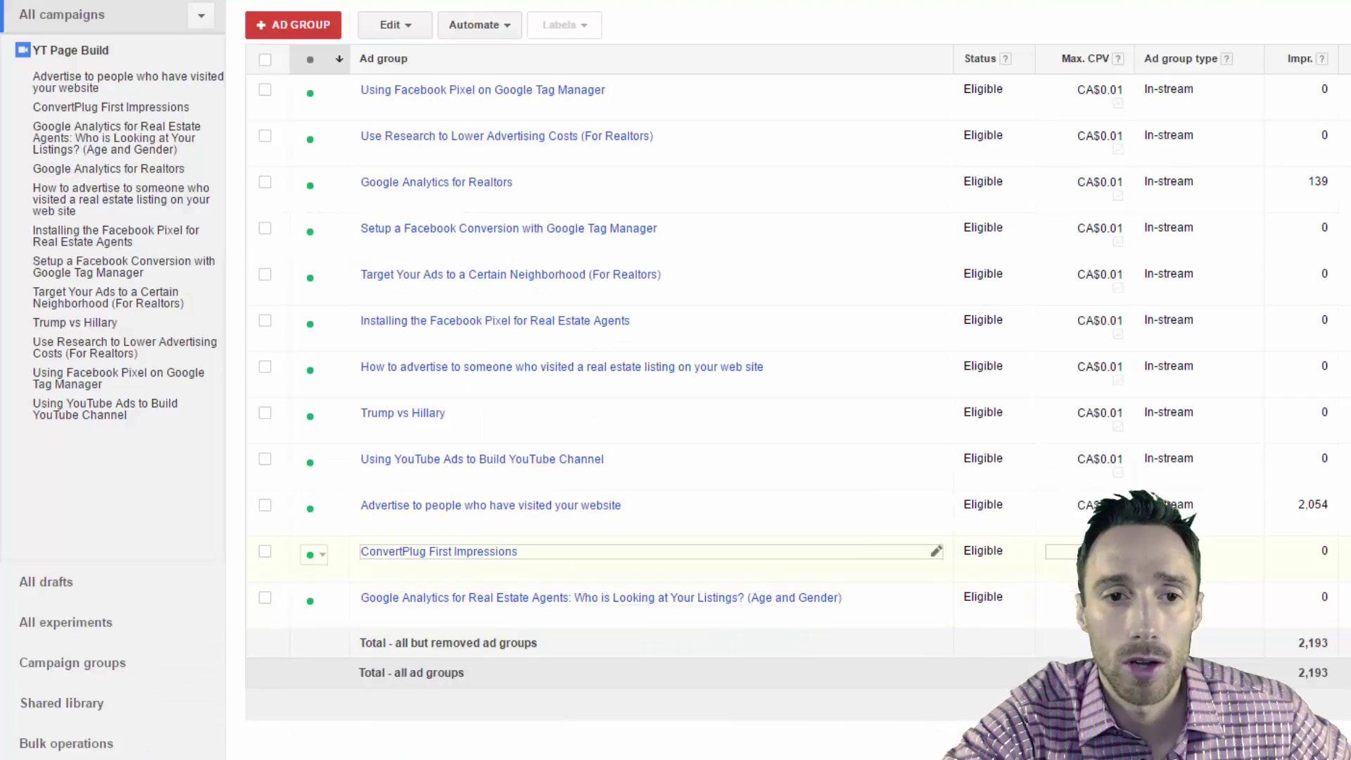
Look over the status, bids and view statistics of all ad groups in the YT Page Build campaign
scroll(1119, 559, up, 2)
scroll(1118, 559, down, 1)
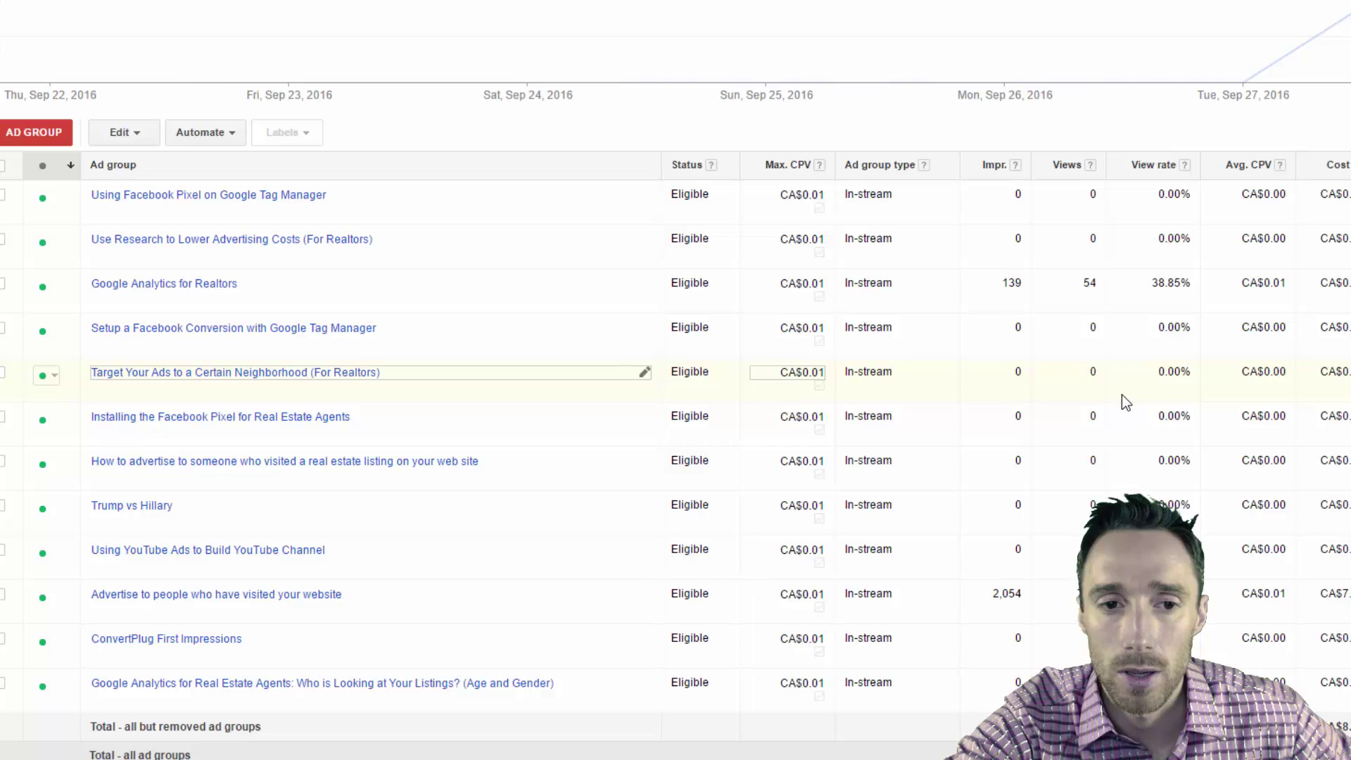
Compare the impressions, views and view rates of the in-stream ad groups in the YT Page Build campaign
scroll(1116, 370, up, 1)
scroll(1115, 370, up, 1)
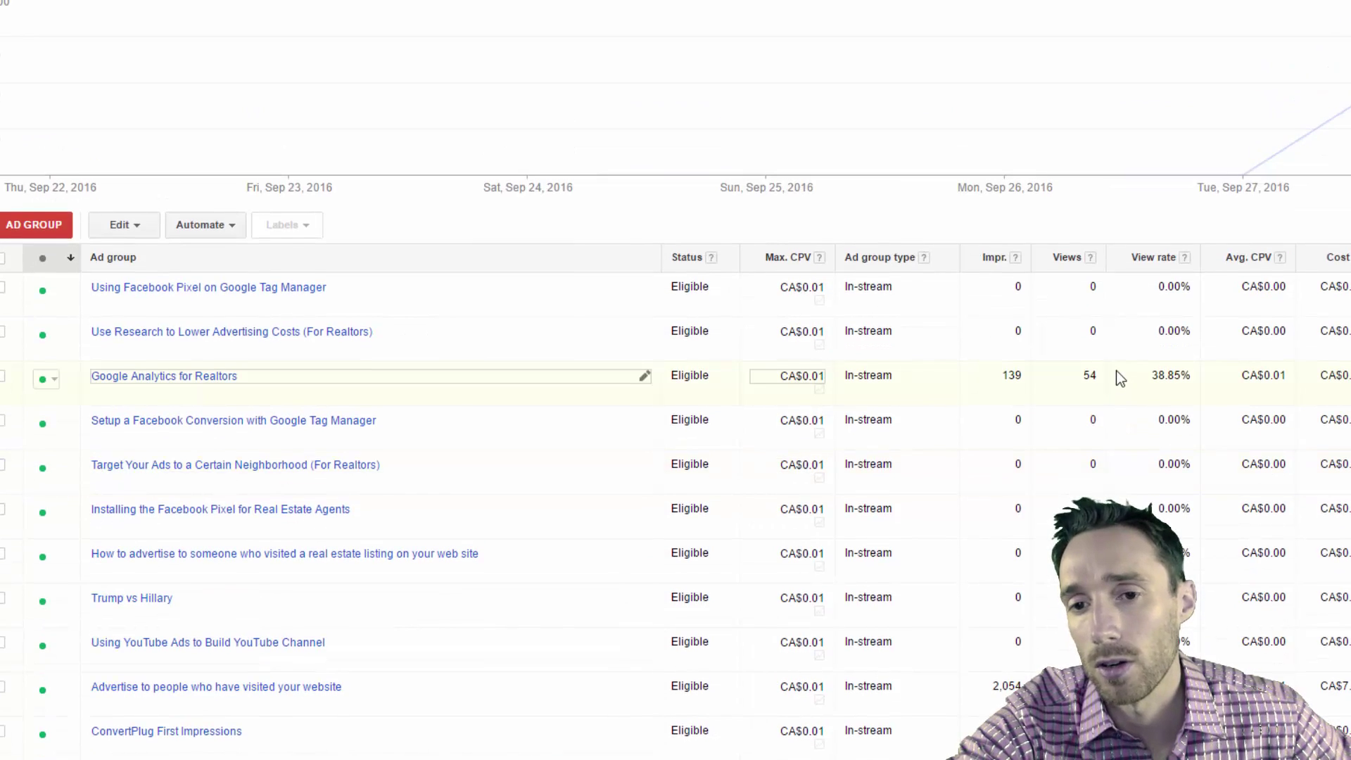
scroll(1116, 370, down, 2)
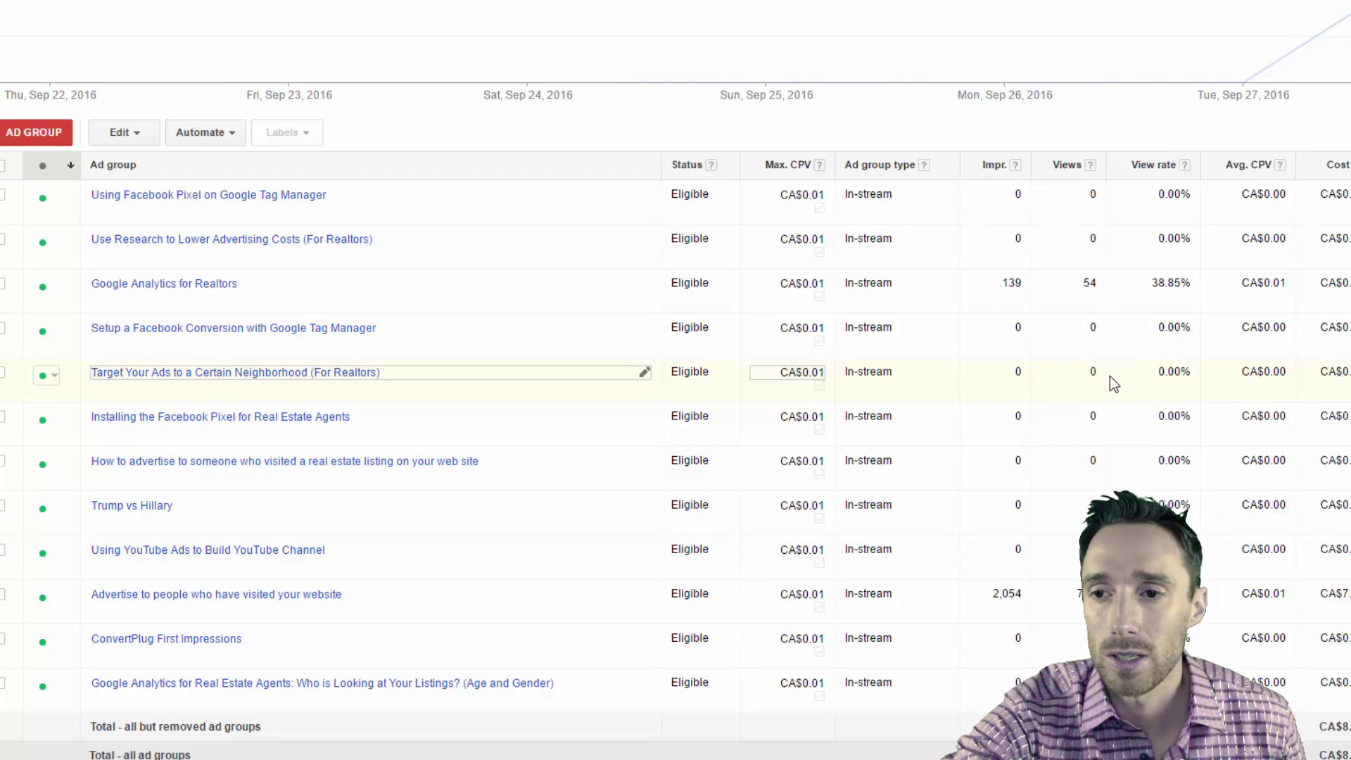
scroll(1109, 376, up, 2)
scroll(1108, 376, down, 2)
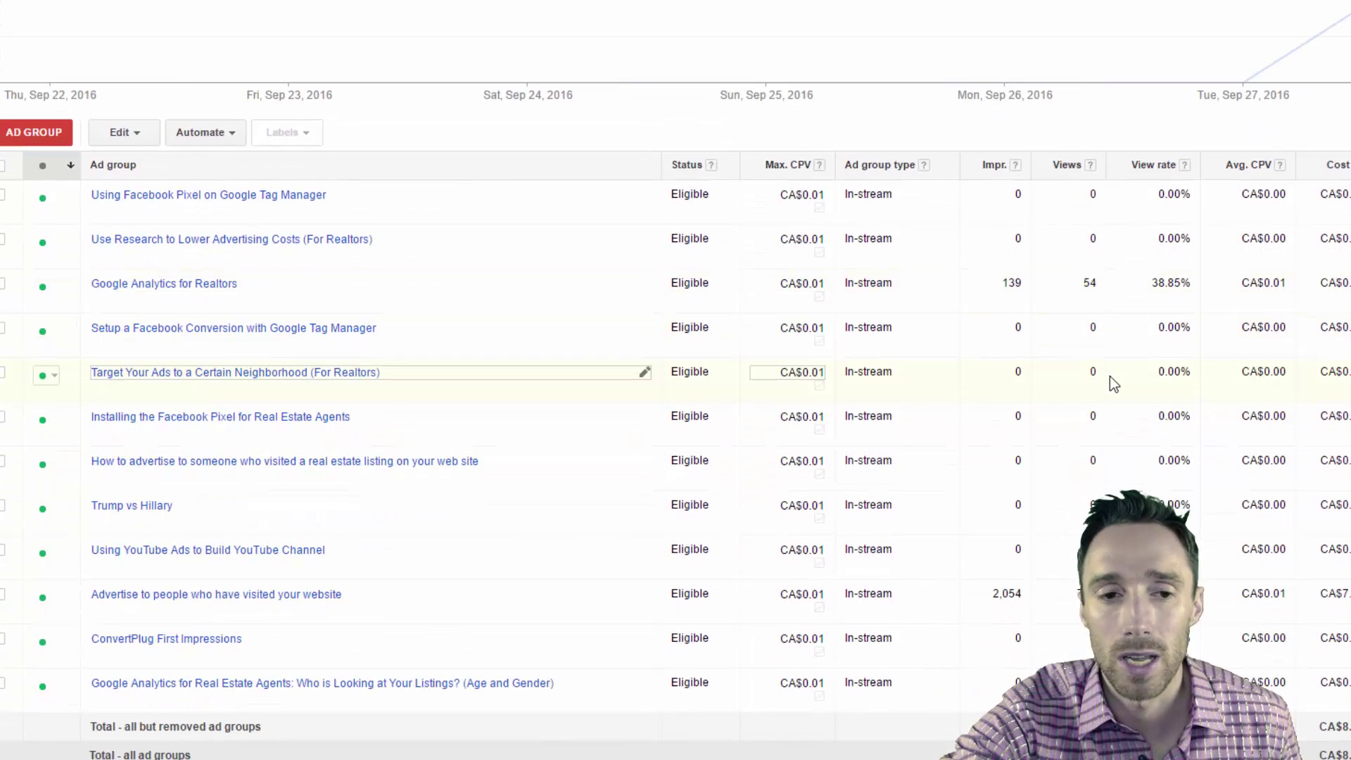
Open the campaign's video targeting demographics and examine the view rate and average CPV for each age range and ad group
scroll(1108, 381, up, 5)
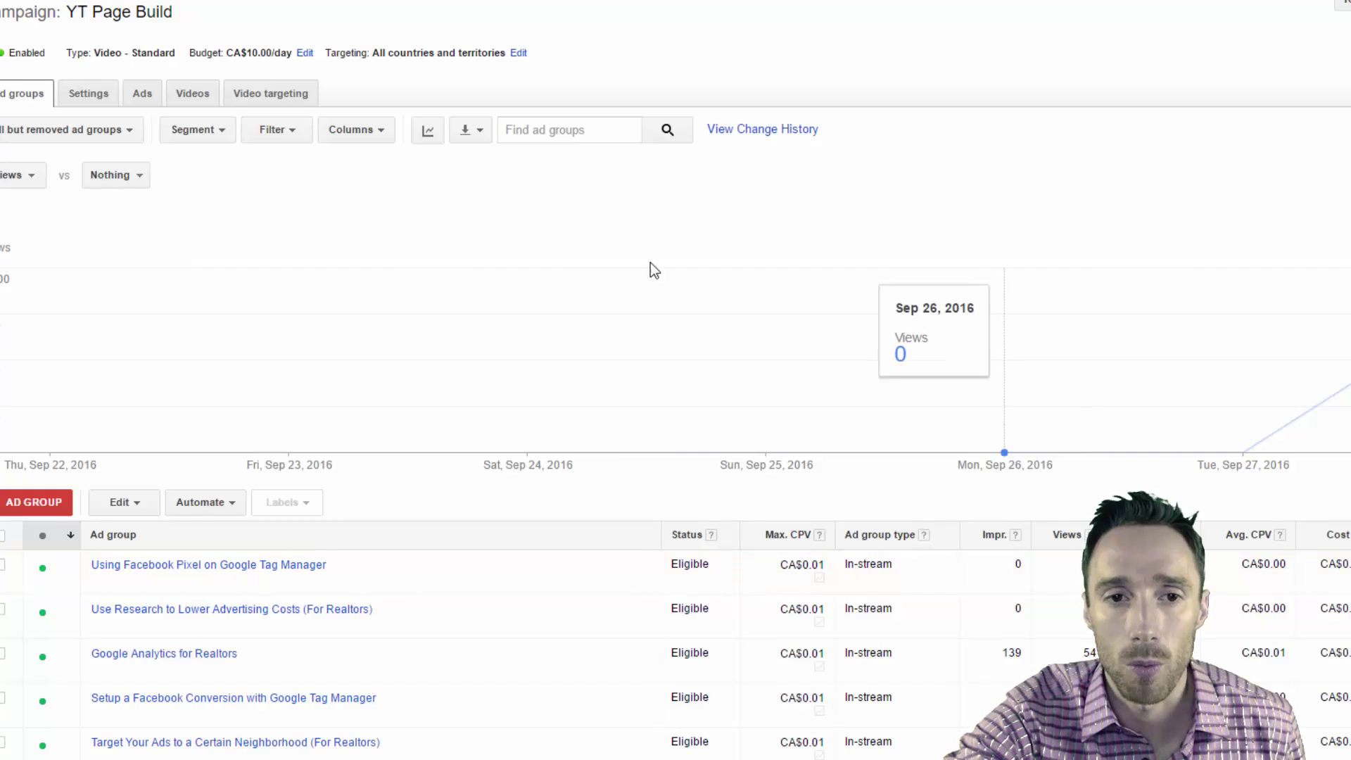
click(298, 98)
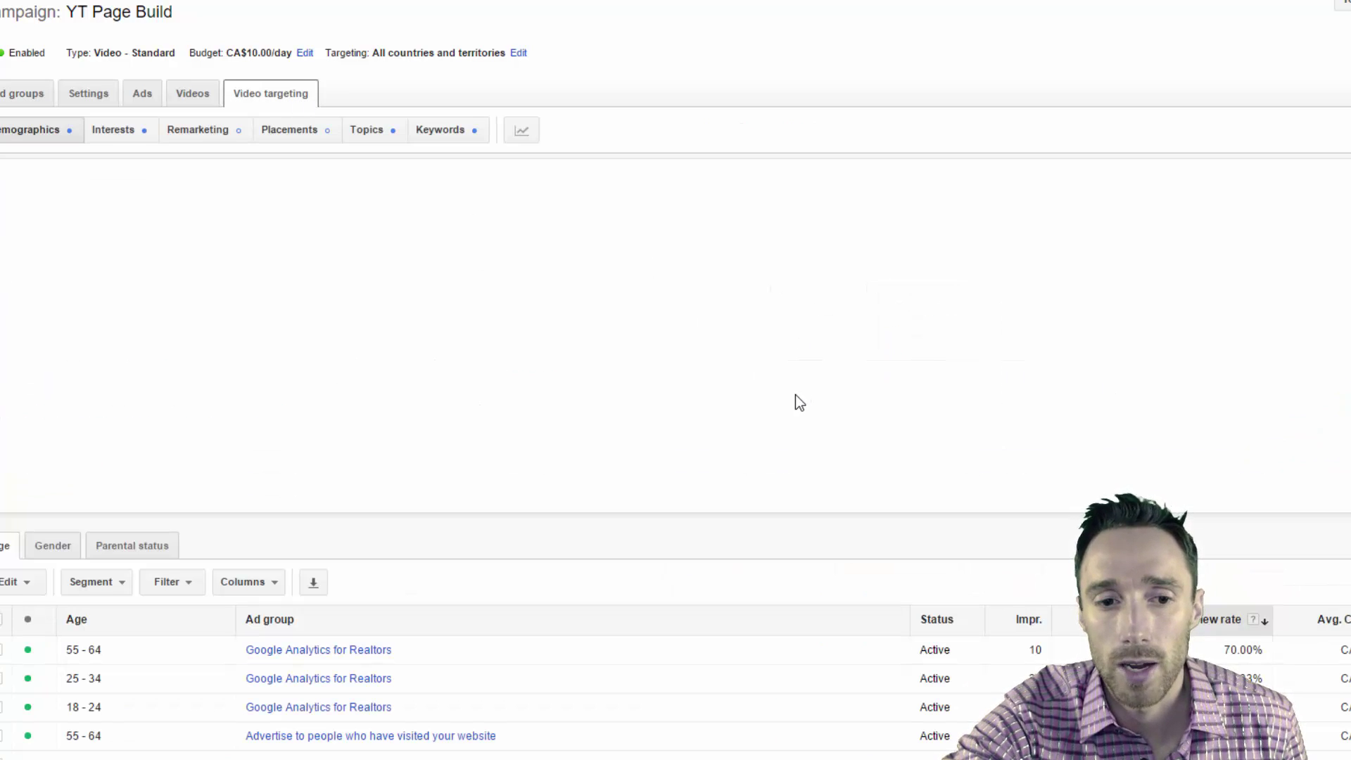
scroll(795, 401, down, 3)
scroll(941, 413, down, 1)
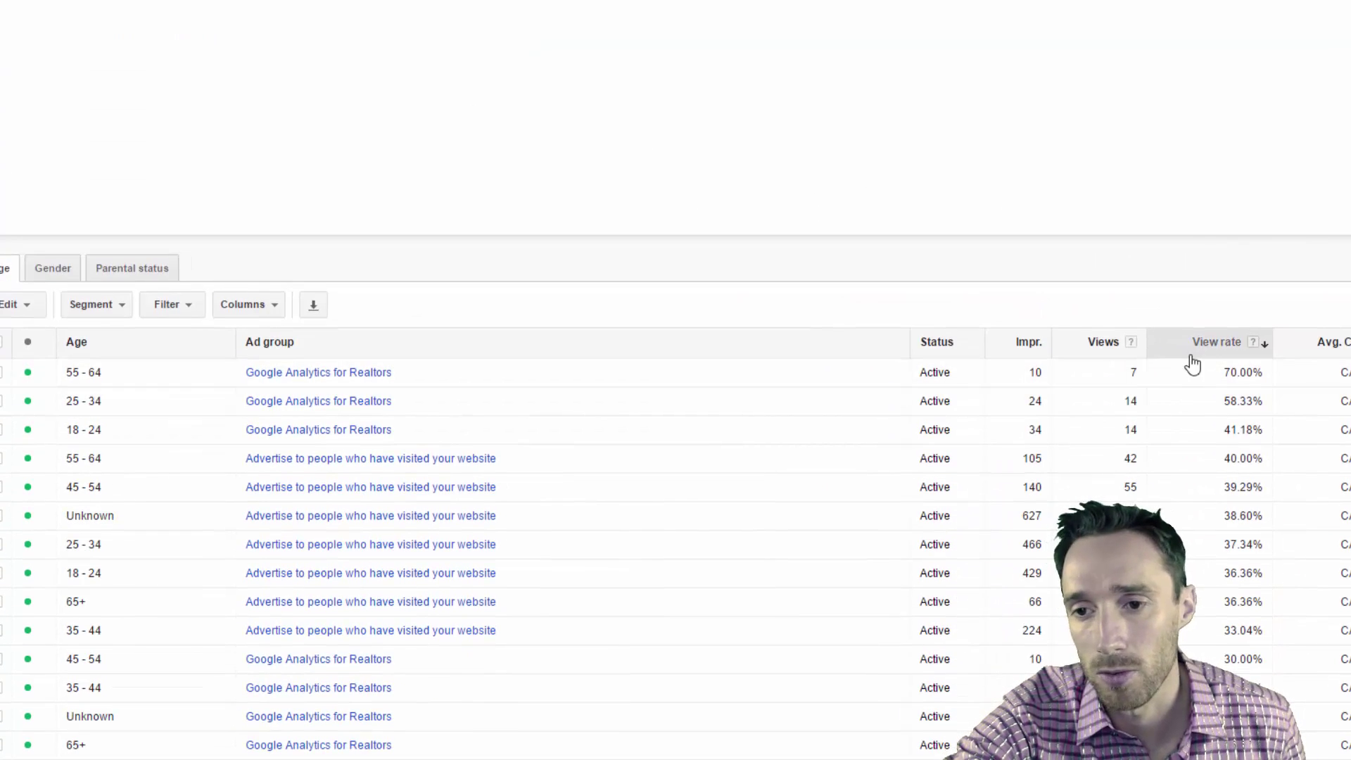
scroll(673, 330, up, 4)
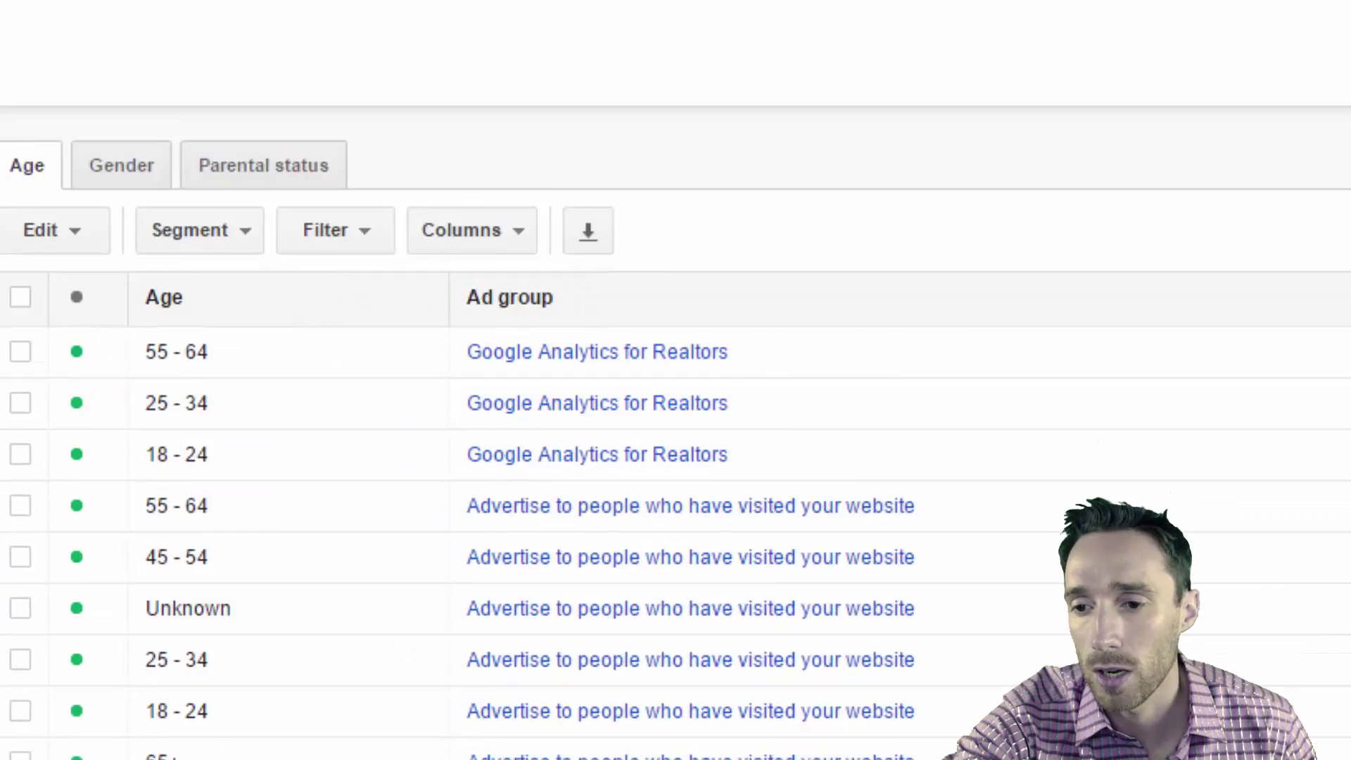
scroll(1048, 494, down, 1)
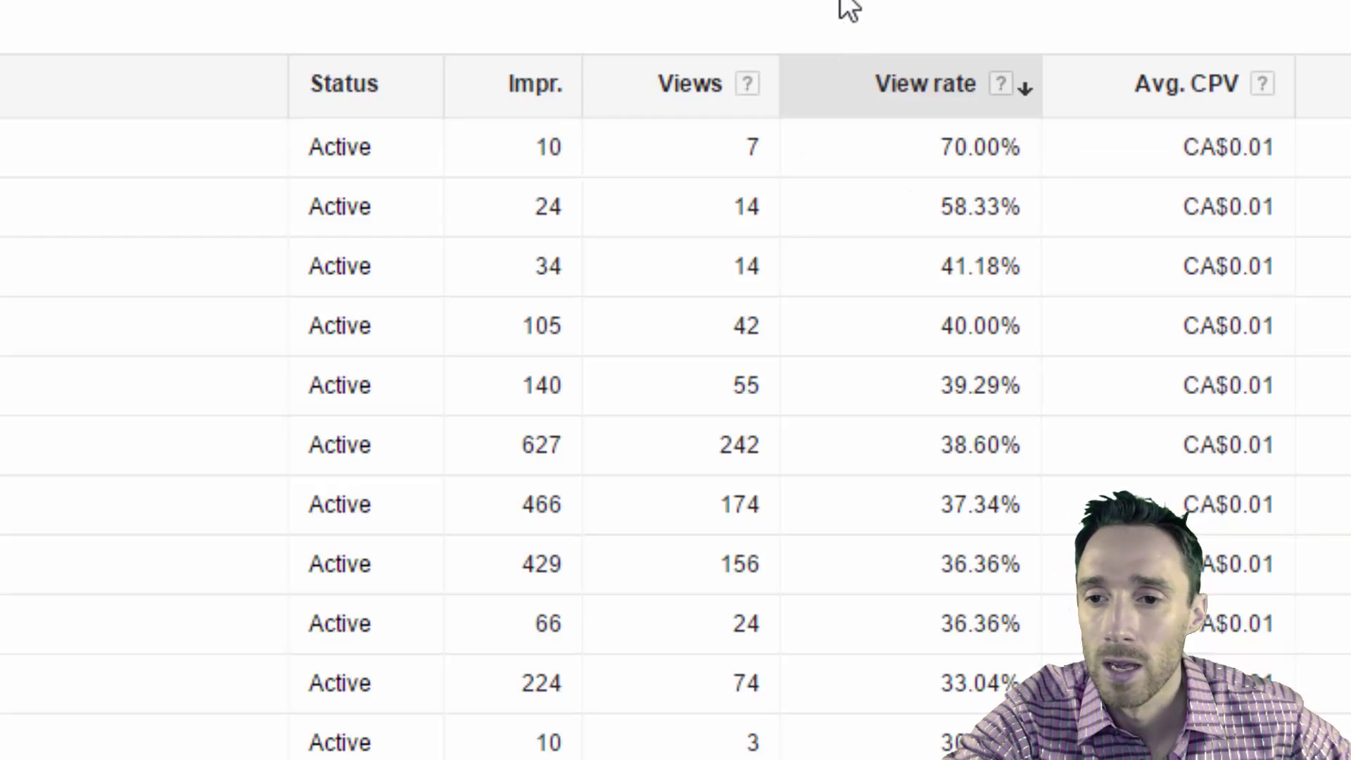
scroll(819, 78, down, 3)
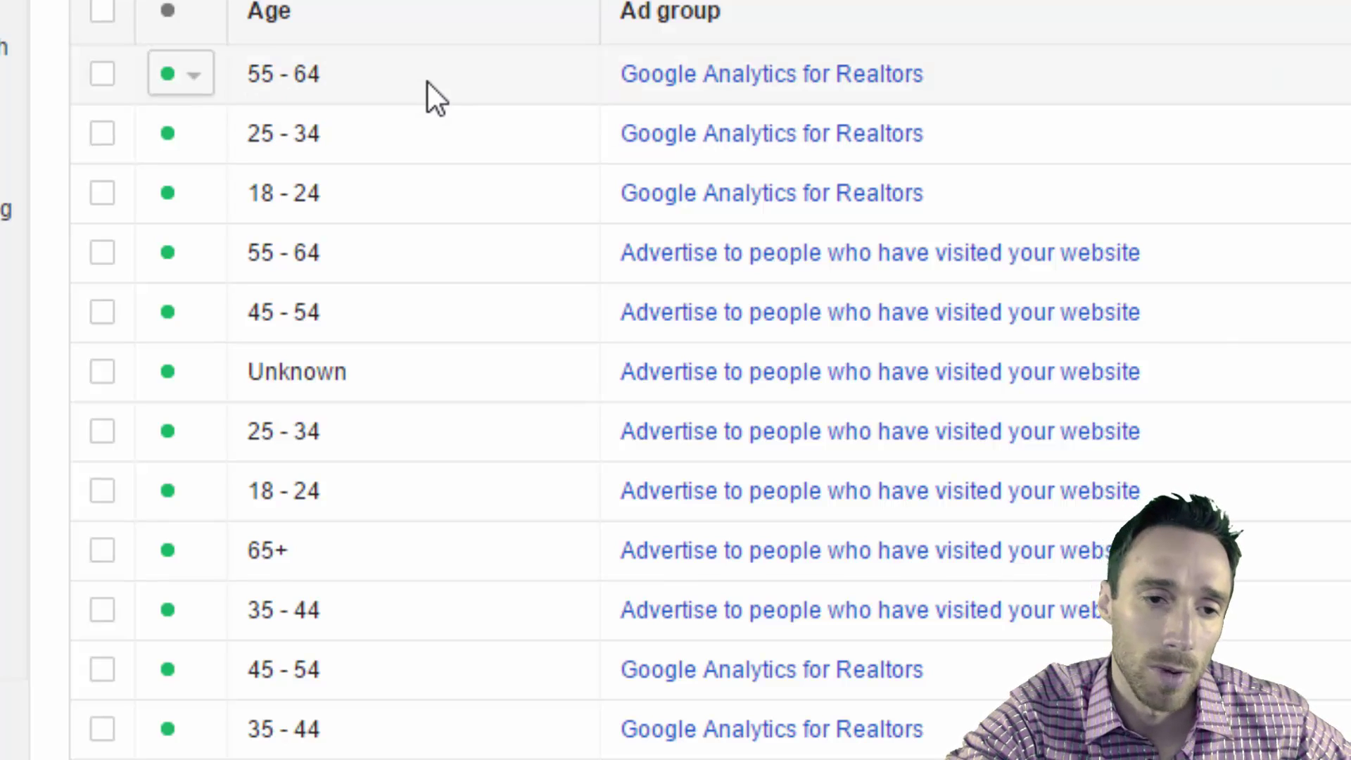
Sort the demographics table by age in descending order and look through the ad groups listed under each age range
click(452, 28)
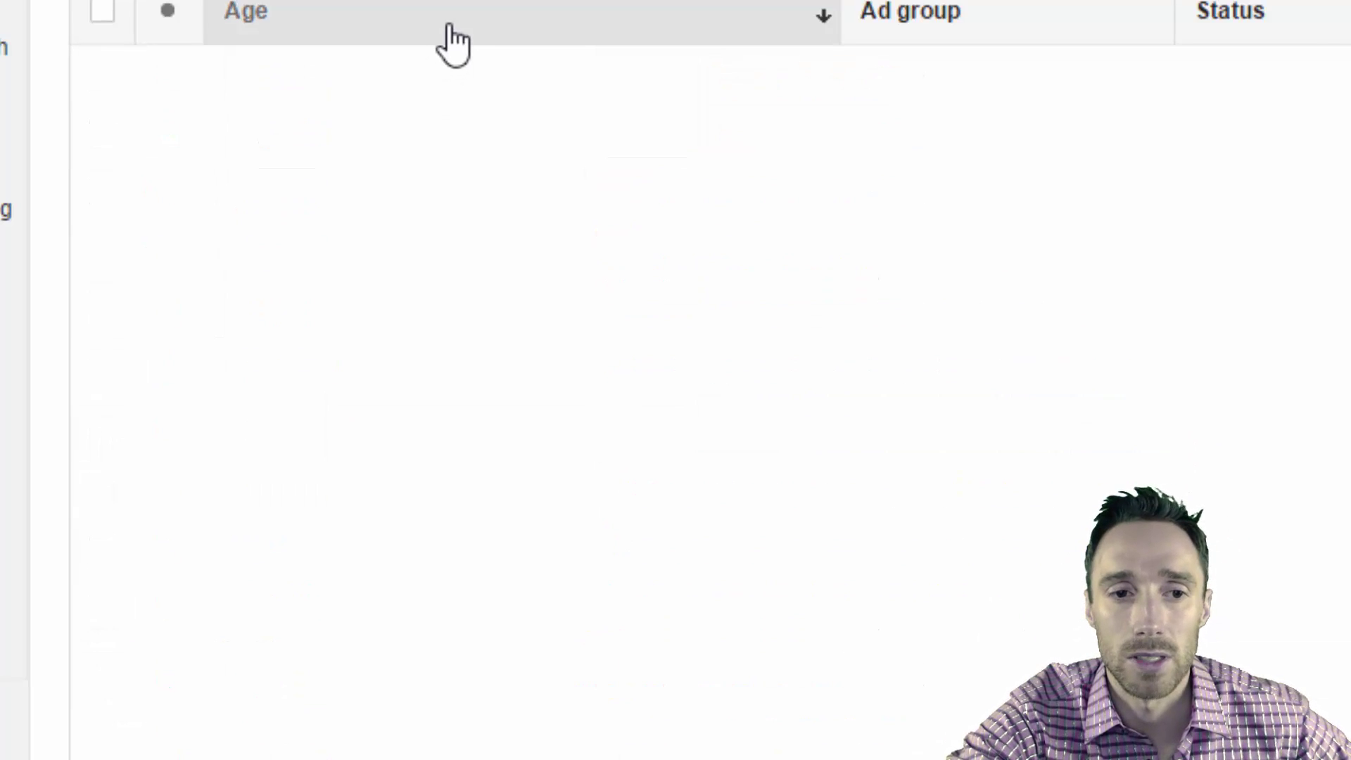
scroll(180, 282, down, 5)
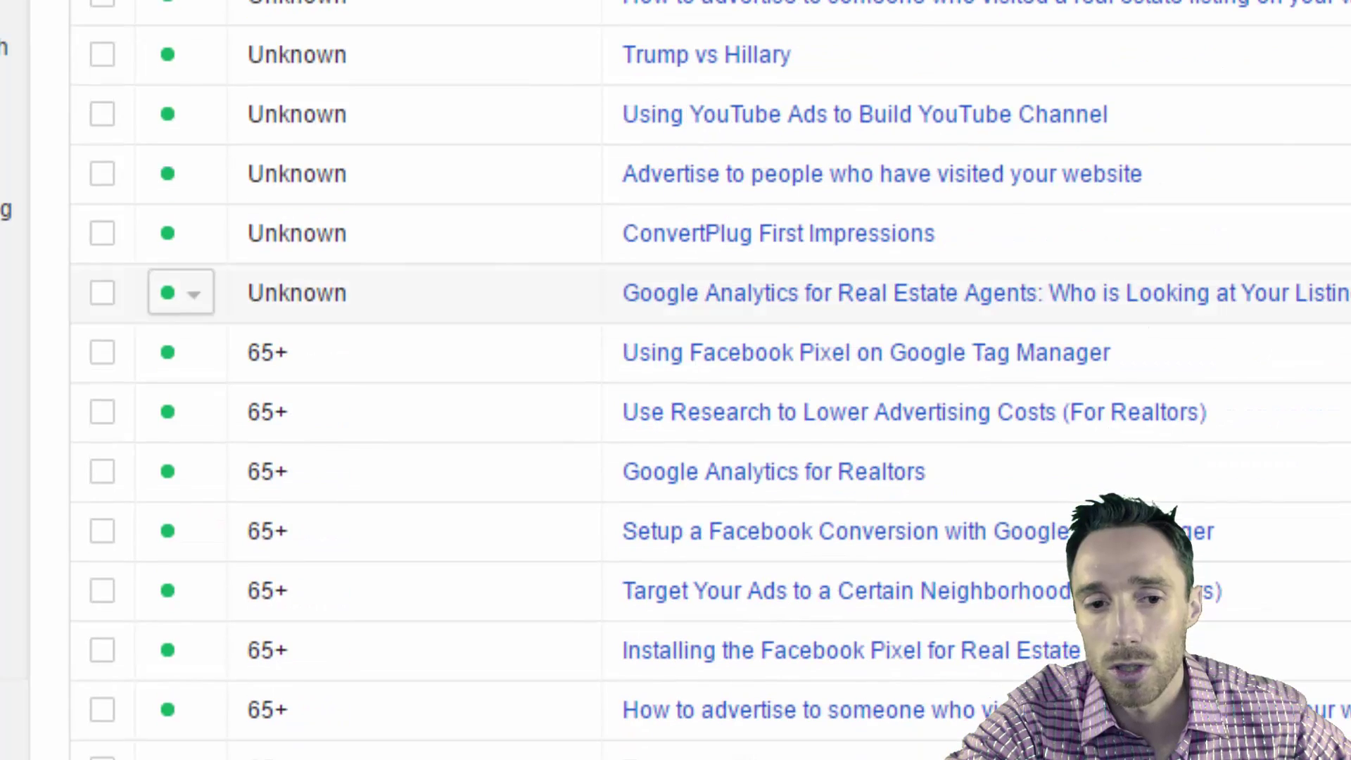
scroll(180, 292, down, 3)
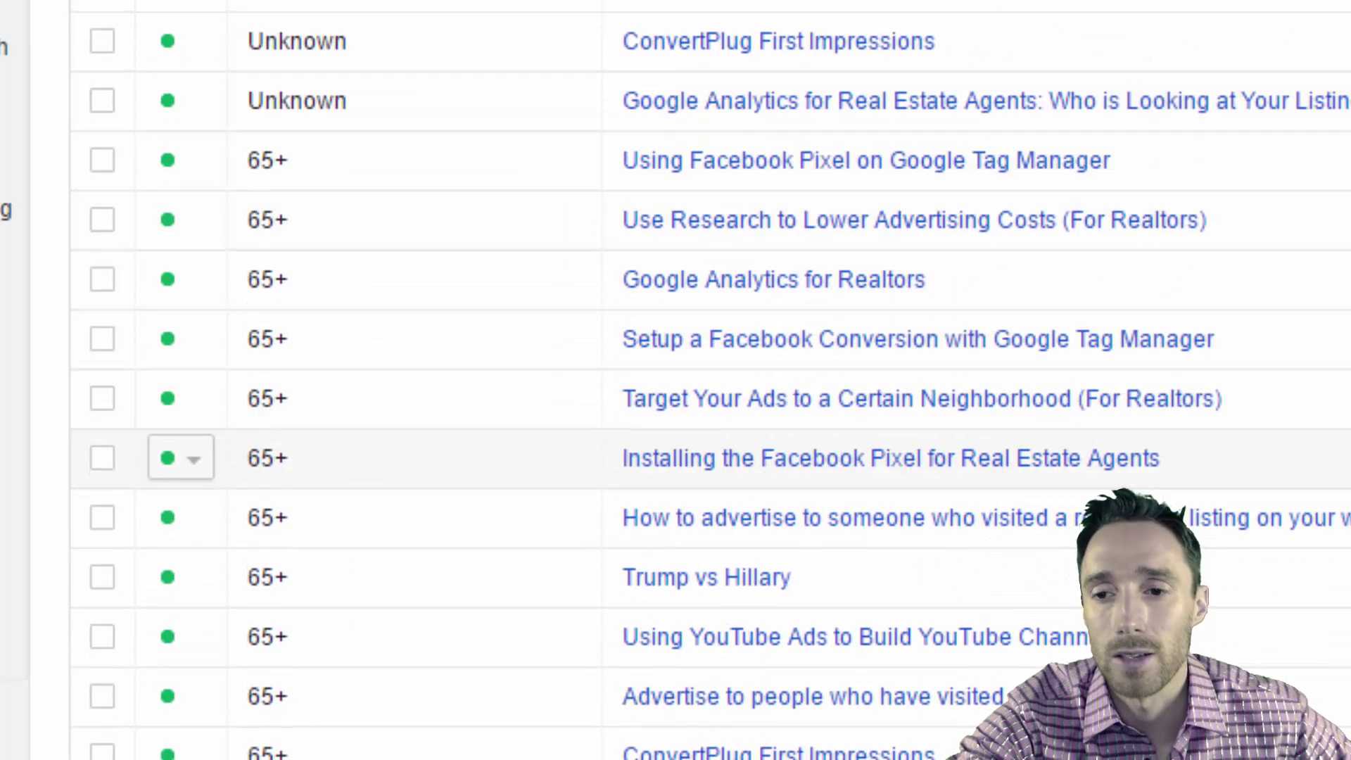
scroll(180, 461, down, 5)
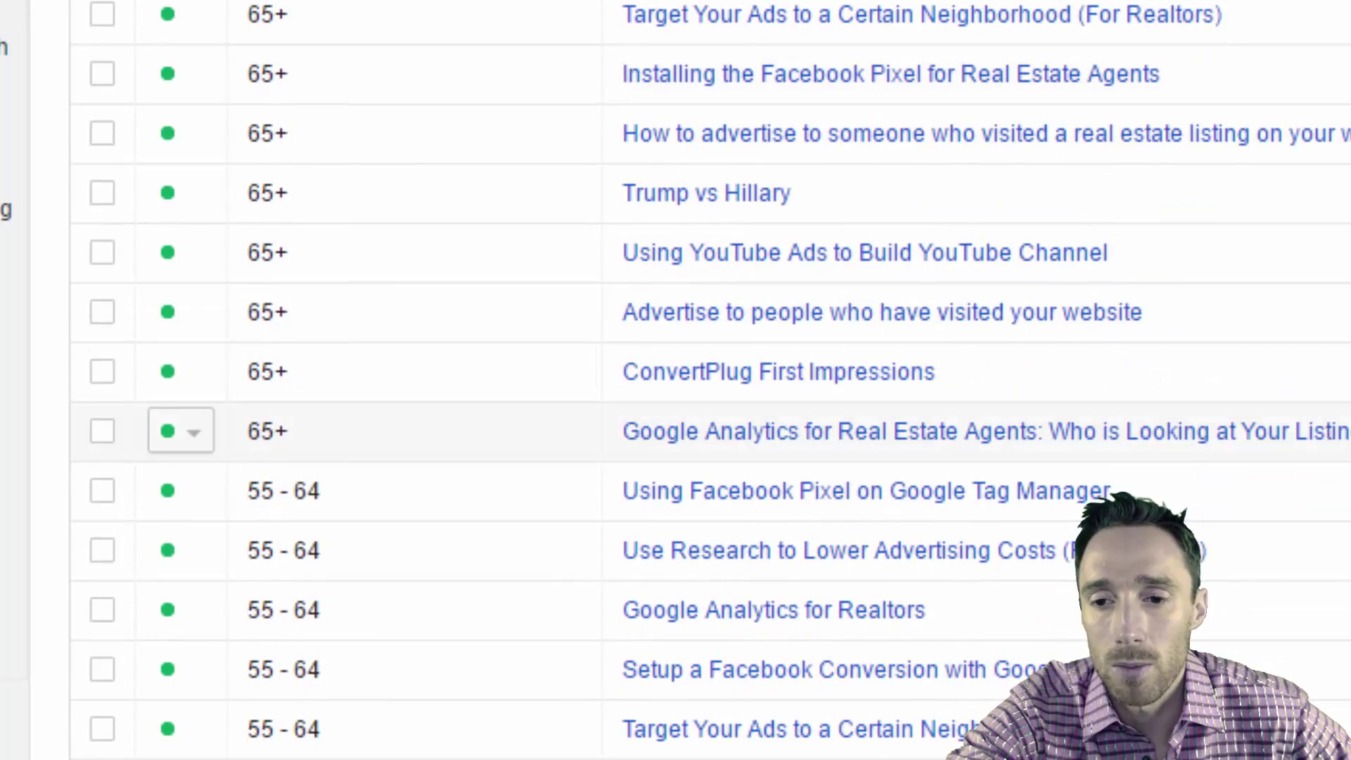
scroll(1112, 492, up, 12)
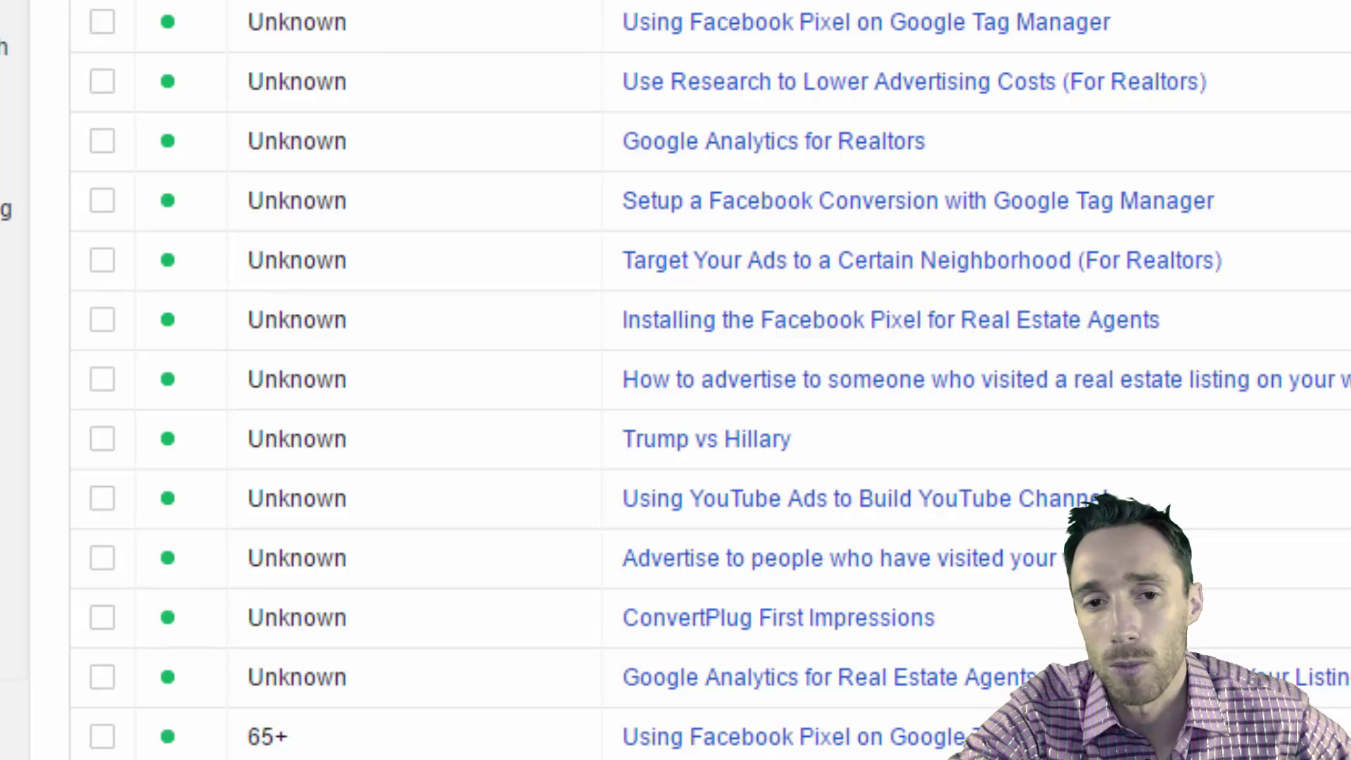
scroll(675, 380, up, 1)
scroll(1130, 6, up, 10)
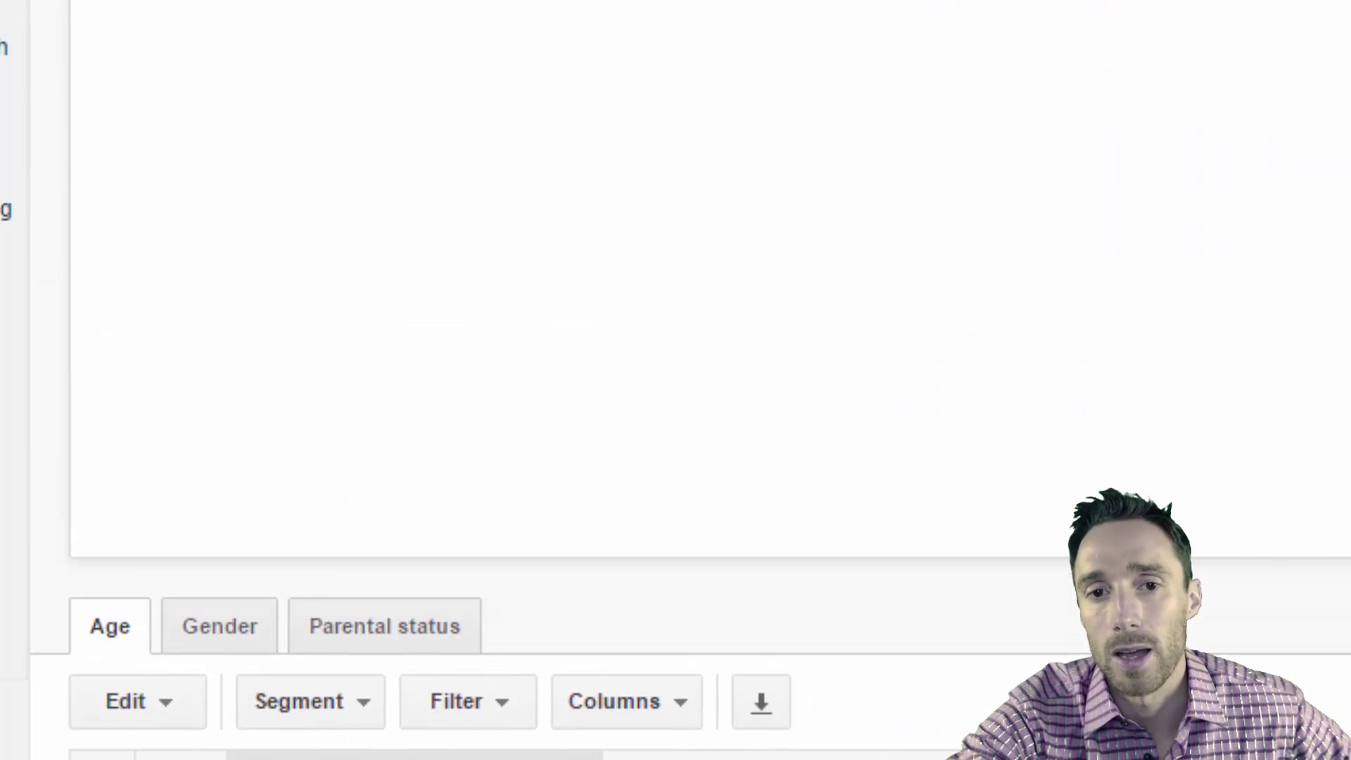
scroll(1335, 310, up, 5)
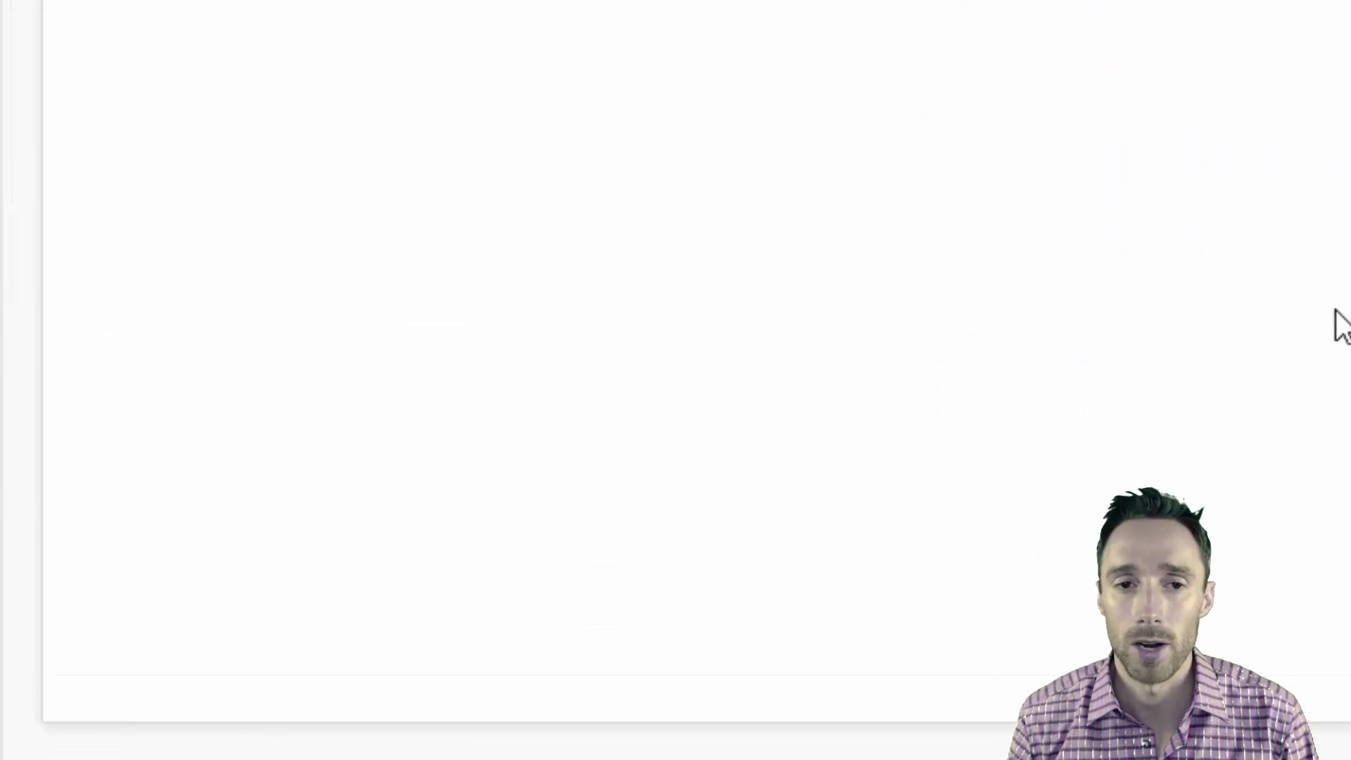